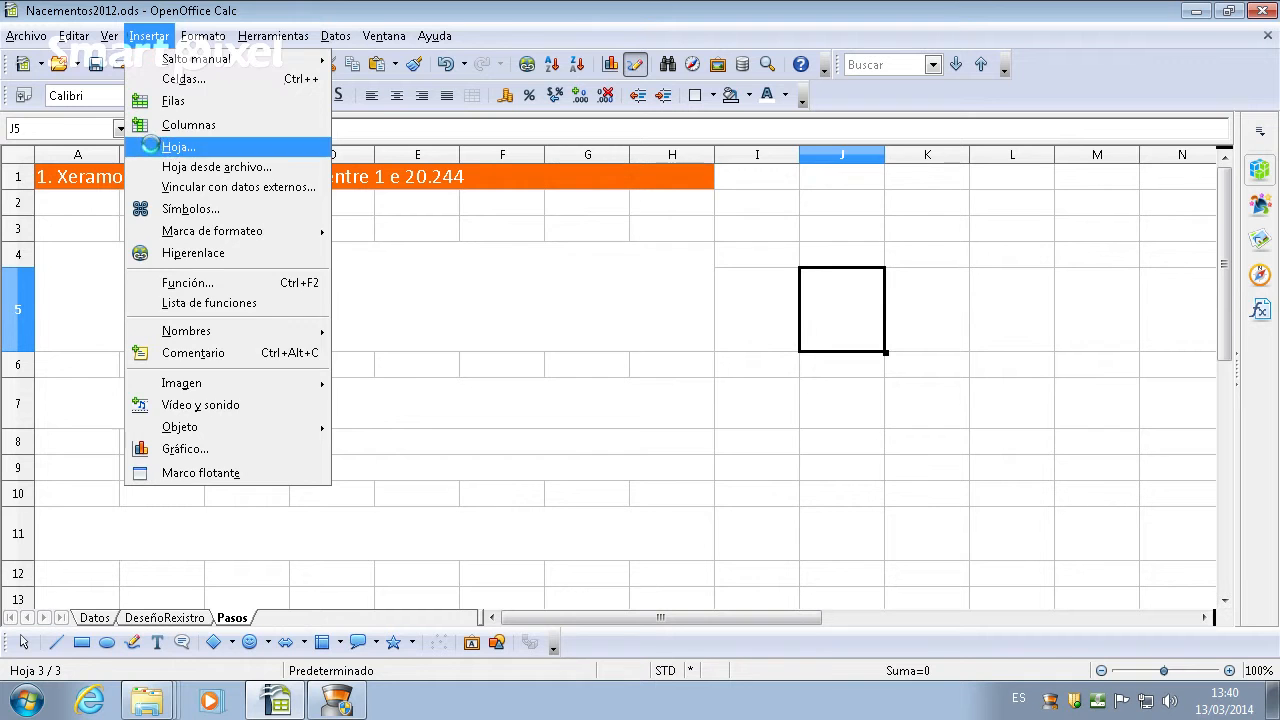
- Insert a new sheet before the Pasos sheet and rename it "aleatorios"
left_click(835, 205)
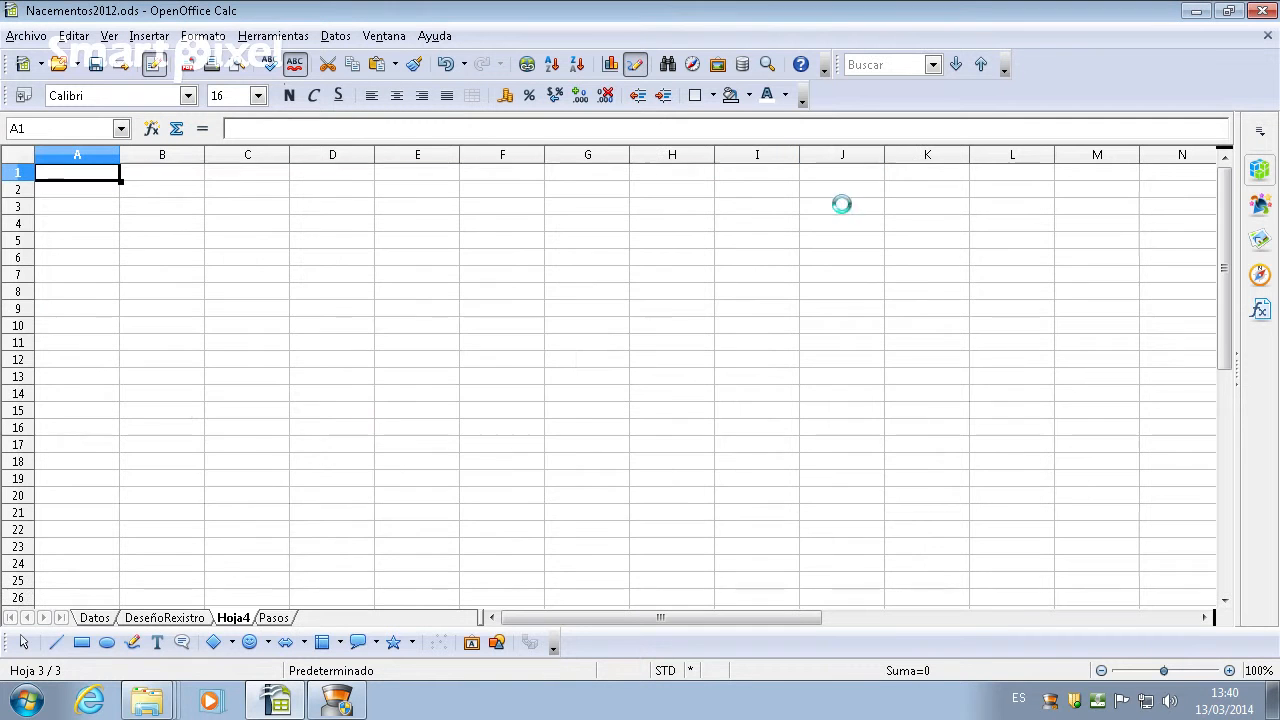
right_click(253, 612)
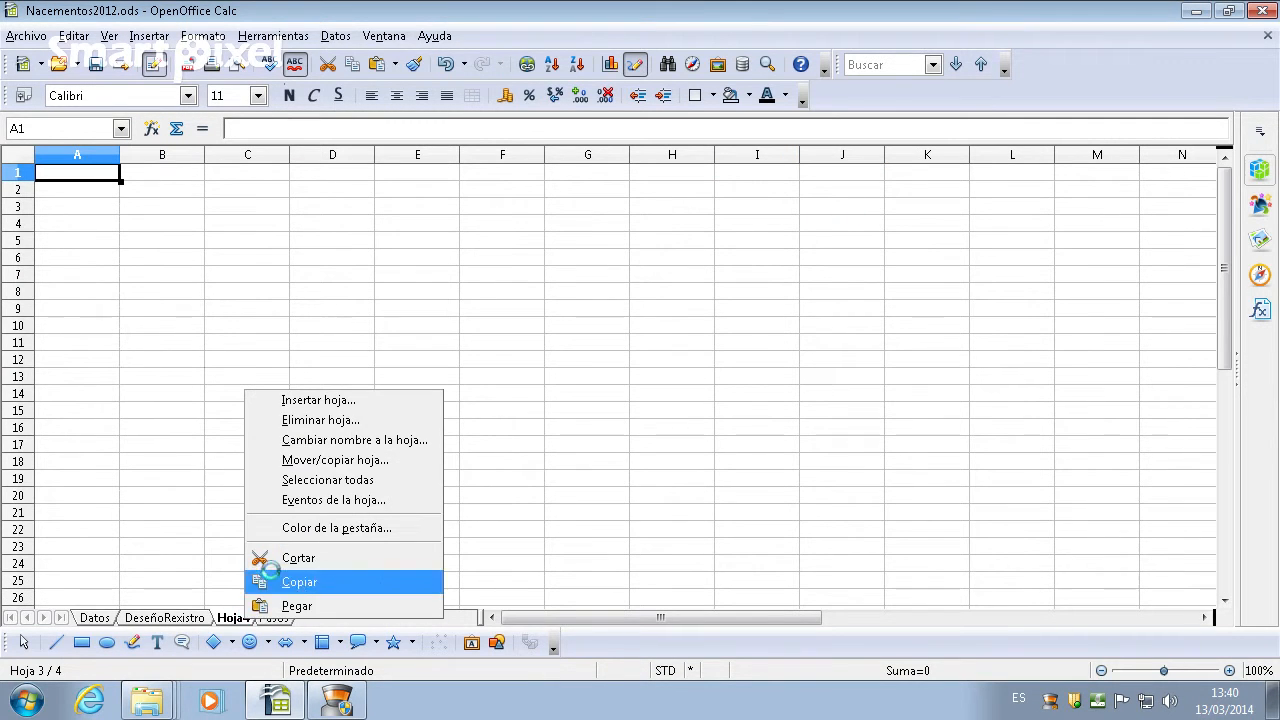
left_click(347, 440)
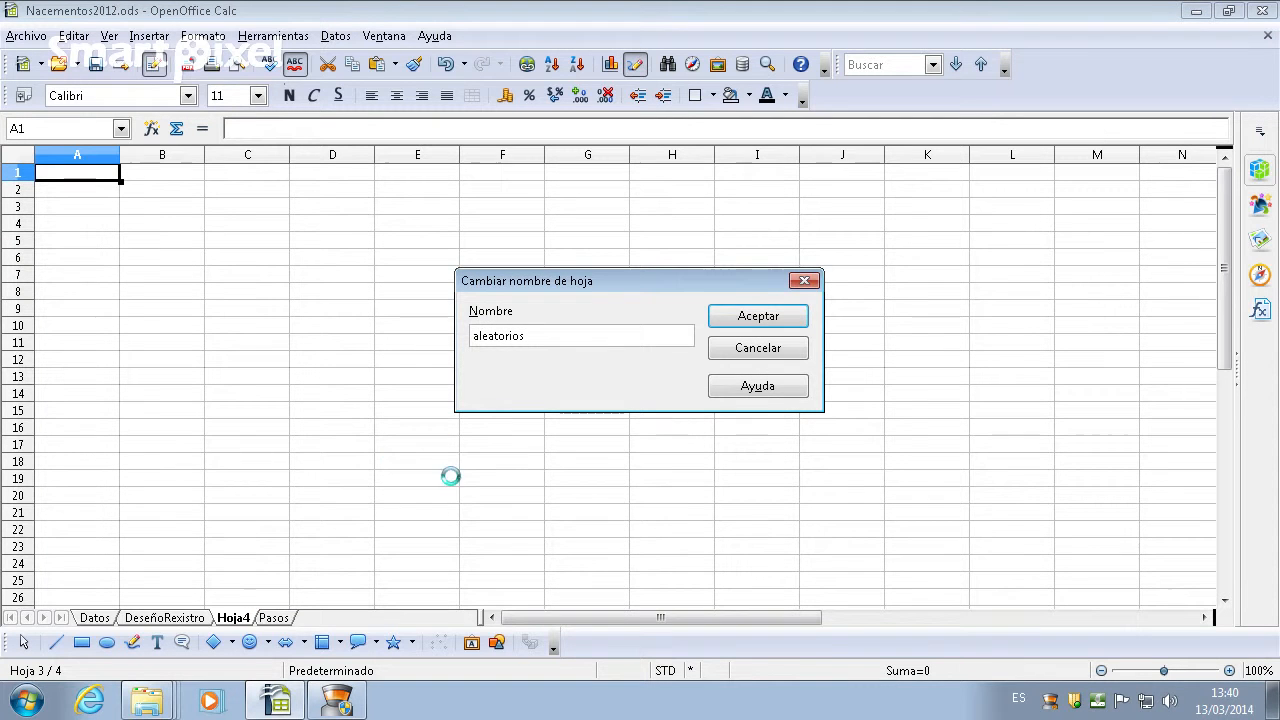
left_click(752, 314)
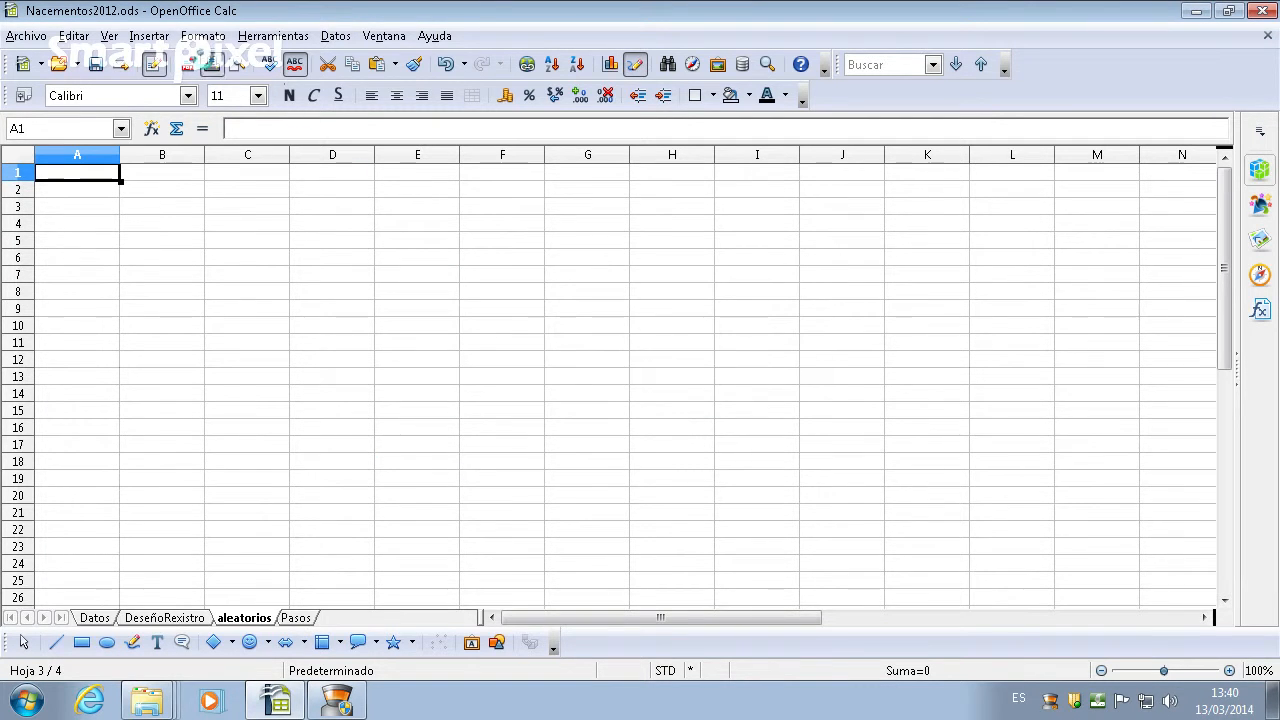
- Enter the ALEATORIO.ENTRE function in cell A1 of the aleatorios sheet, with Menor 1 and Mayor 20244
left_click(152, 35)
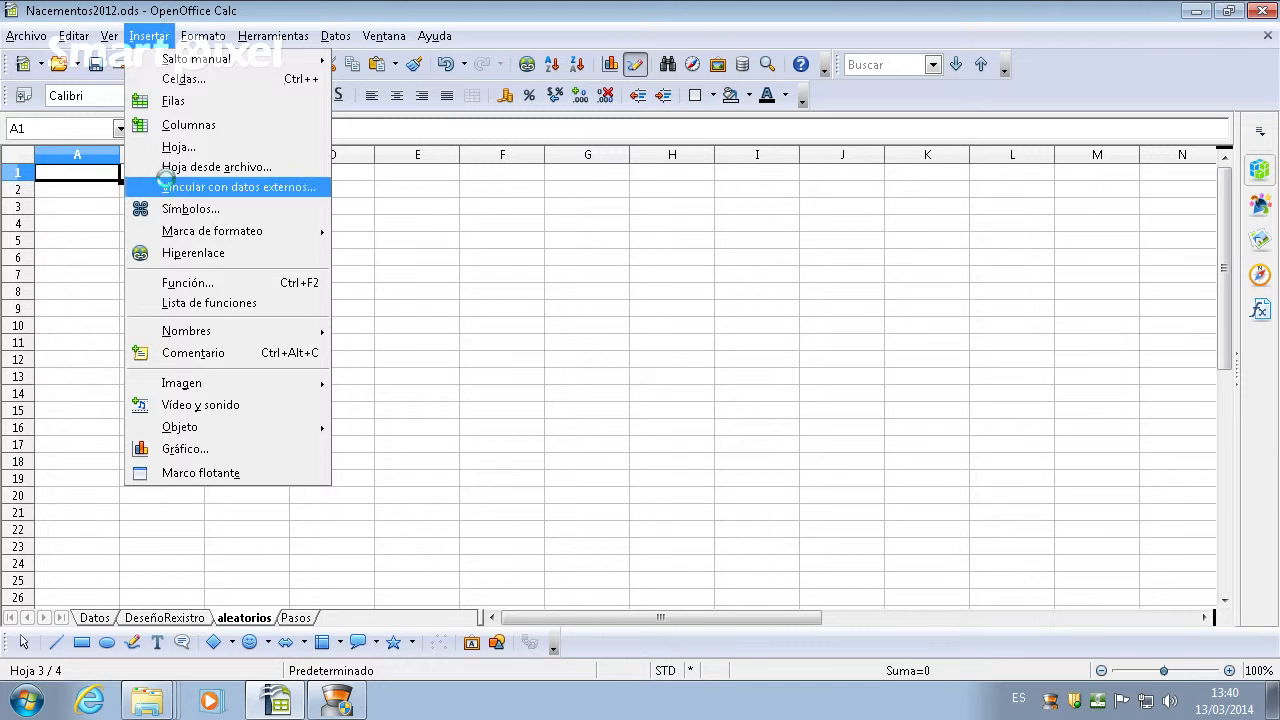
left_click(166, 283)
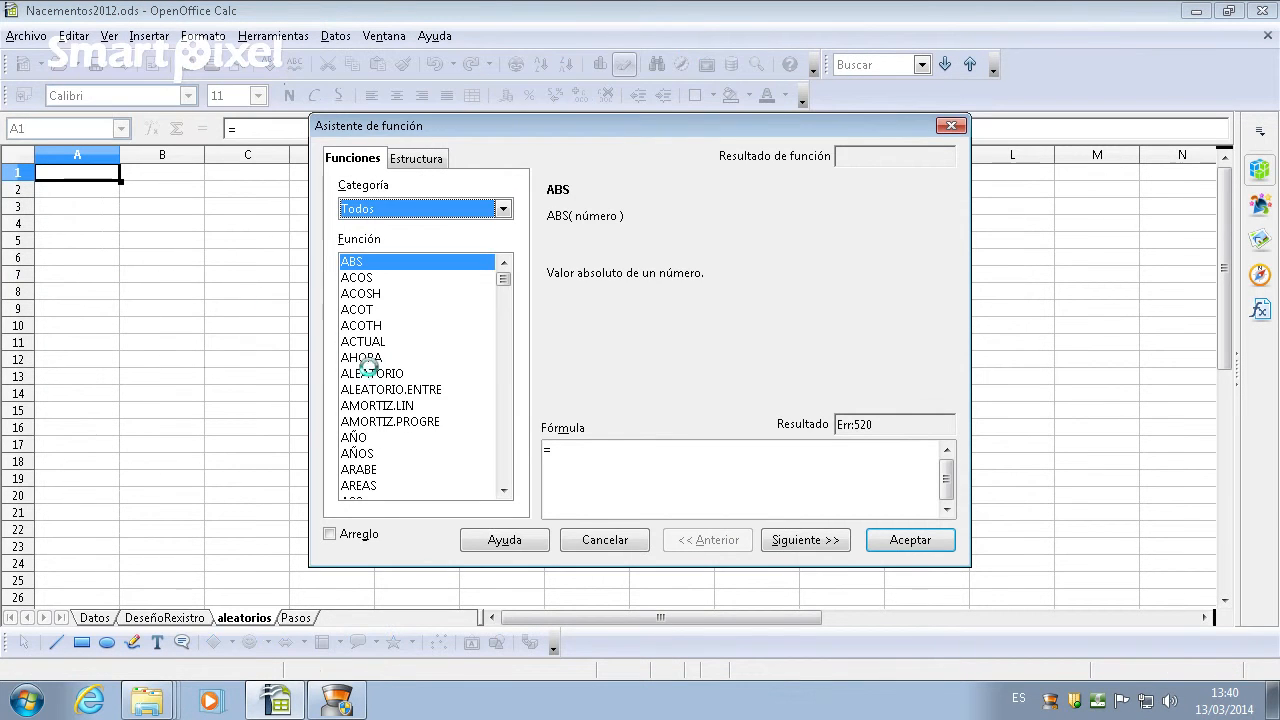
left_click(372, 389)
left_click(787, 540)
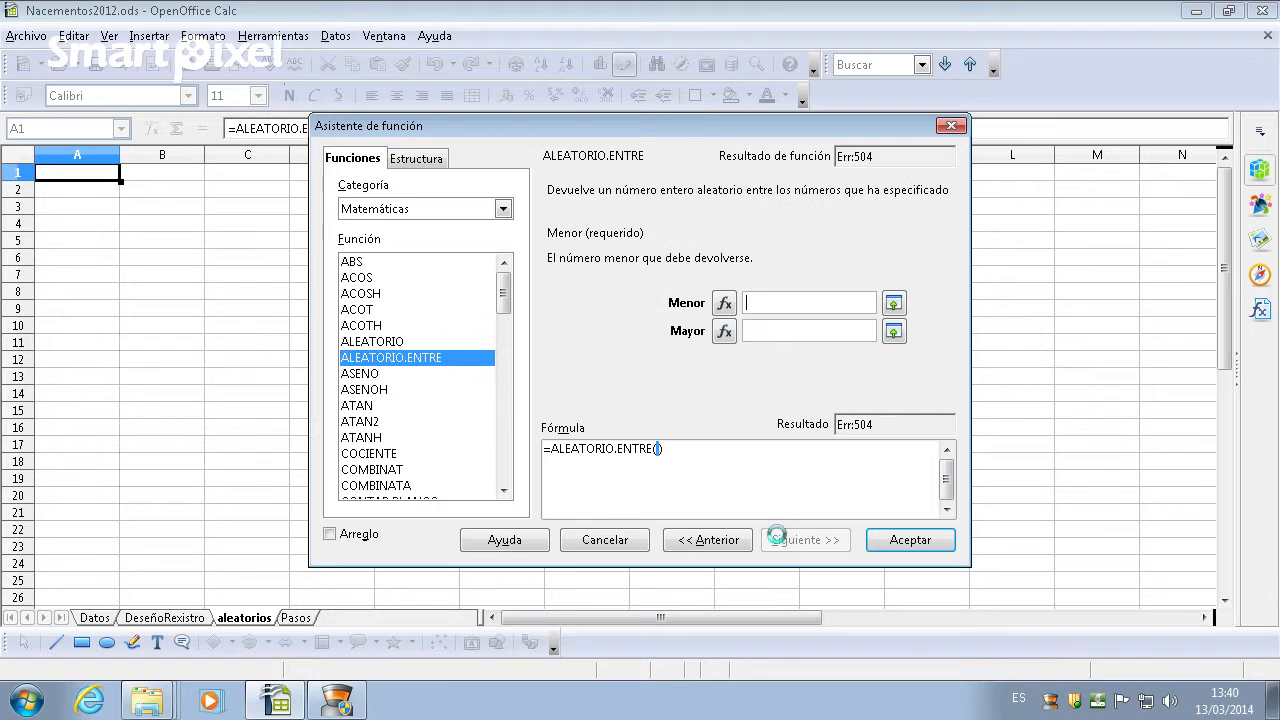
left_click(755, 330)
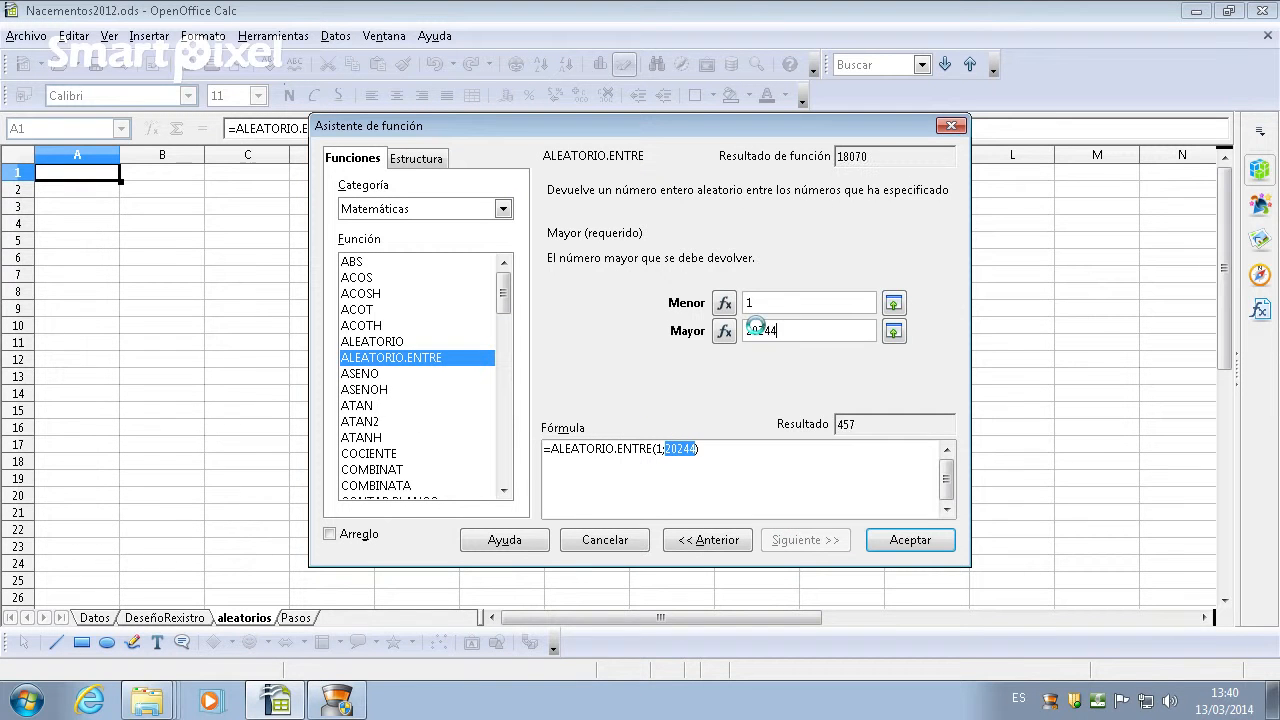
left_click(906, 538)
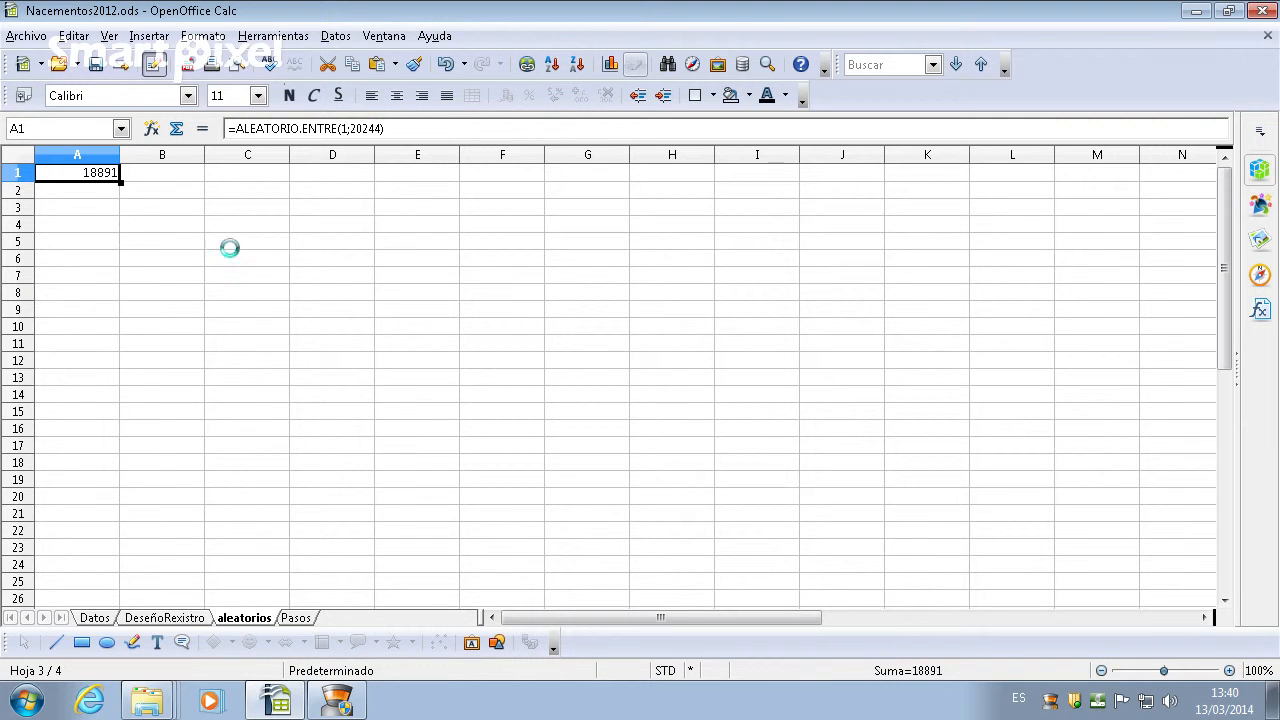
- Fill the random number formula from A1 down to A96
left_click_drag(119, 179, 80, 283)
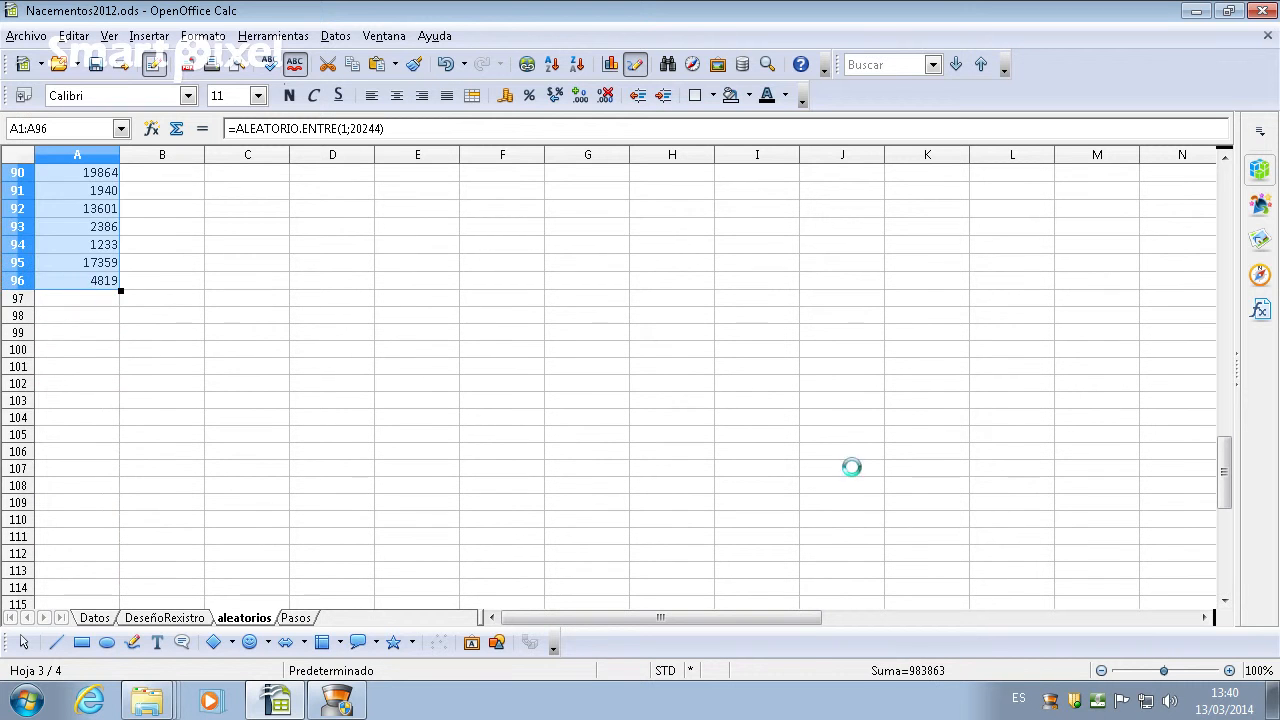
scroll(1018, 499, "up", 7)
left_click_drag(1213, 466, 1192, 172)
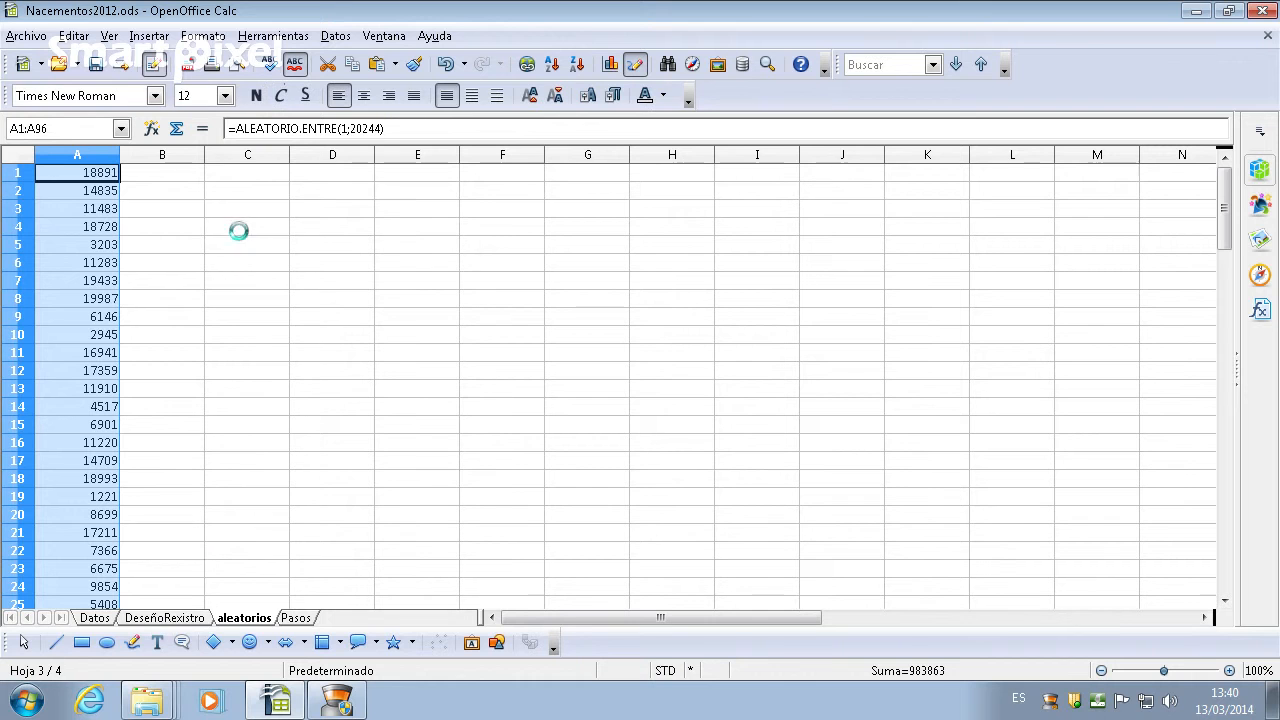
- Draw a text box about 9.06 × 6.11 beside column A with the 16 pt text "Estes son os rexistros que hai que seleccionar na mostra"
left_click_drag(217, 209, 562, 443)
left_click(226, 96)
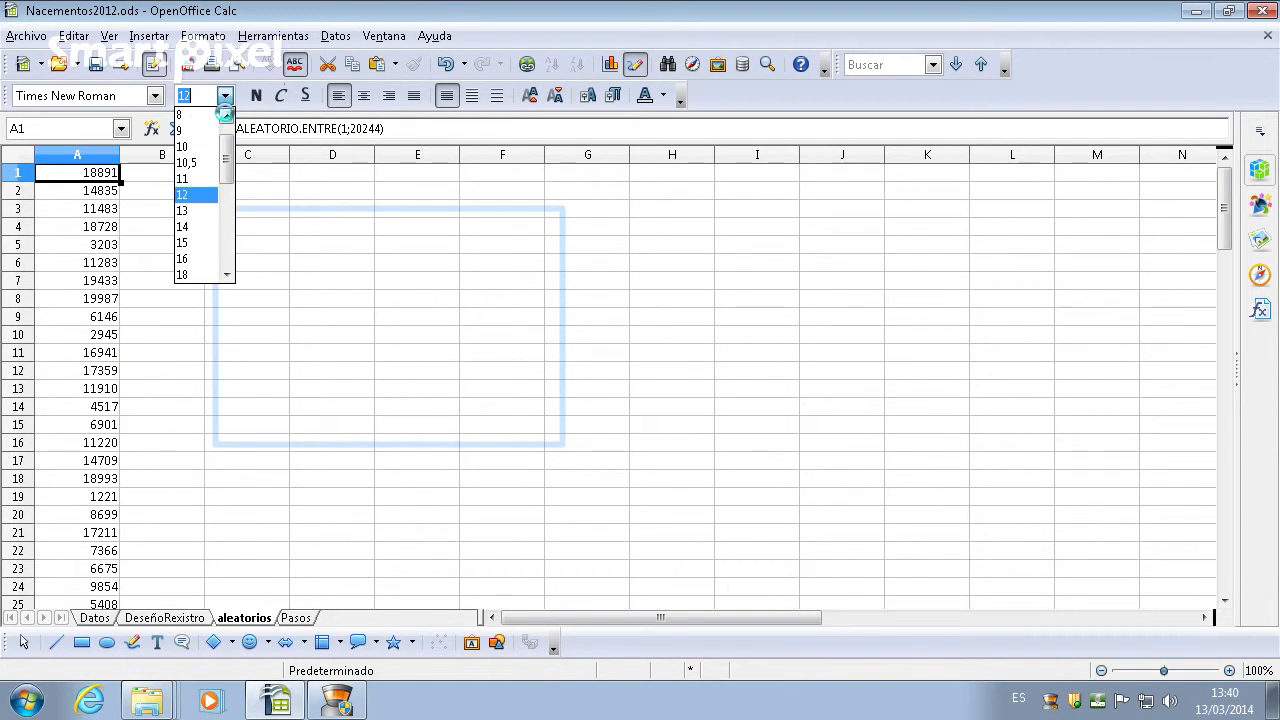
left_click(207, 258)
type("Estes son os")
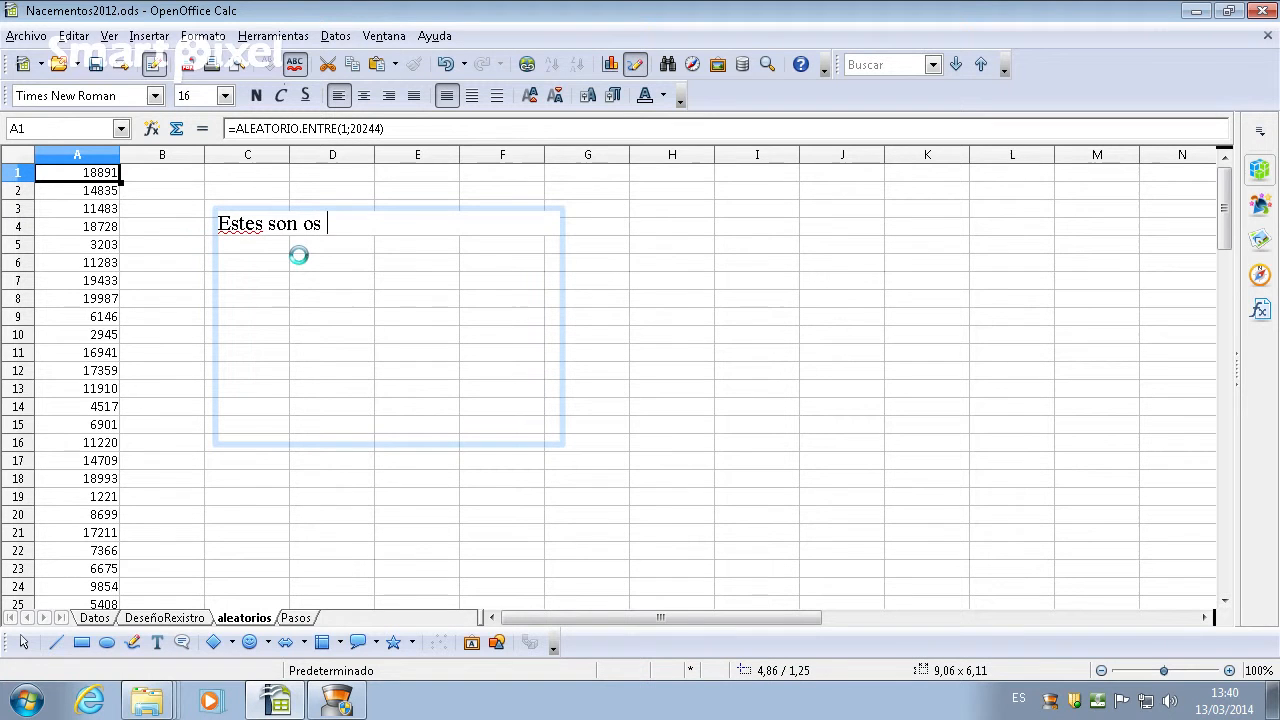
type(" rexistros que hai")
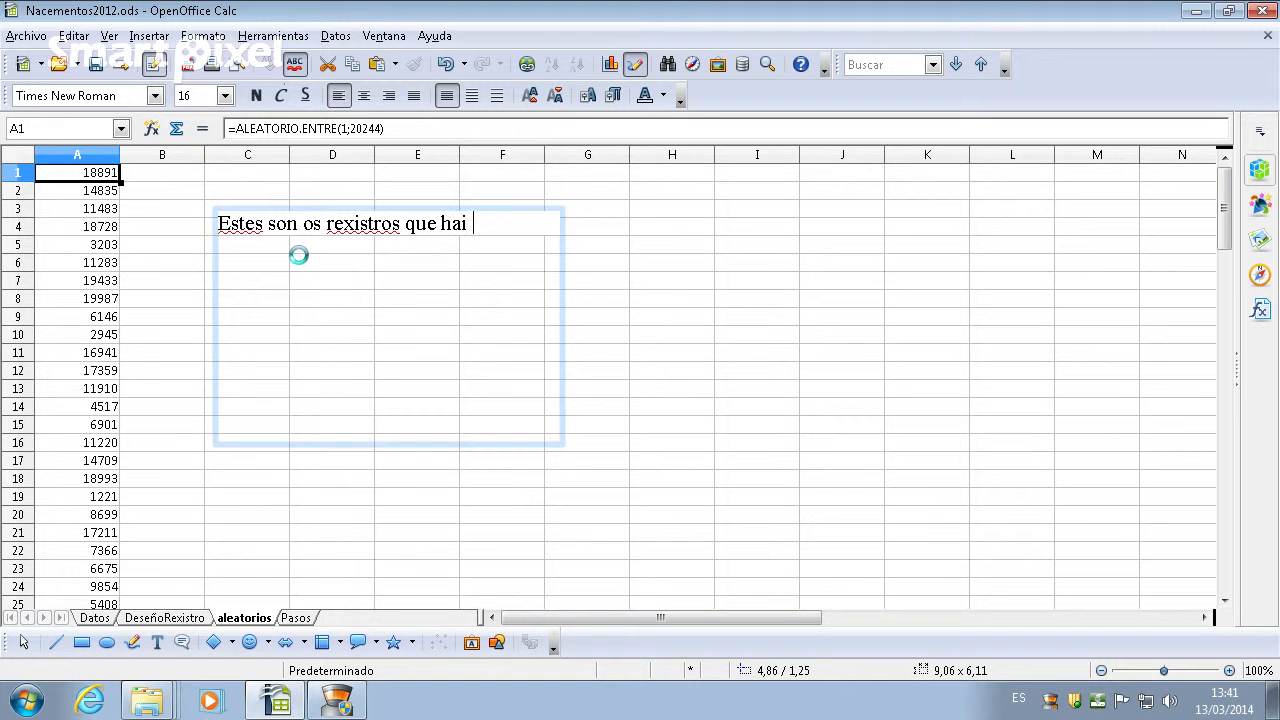
type(" que seleccionar na mostra")
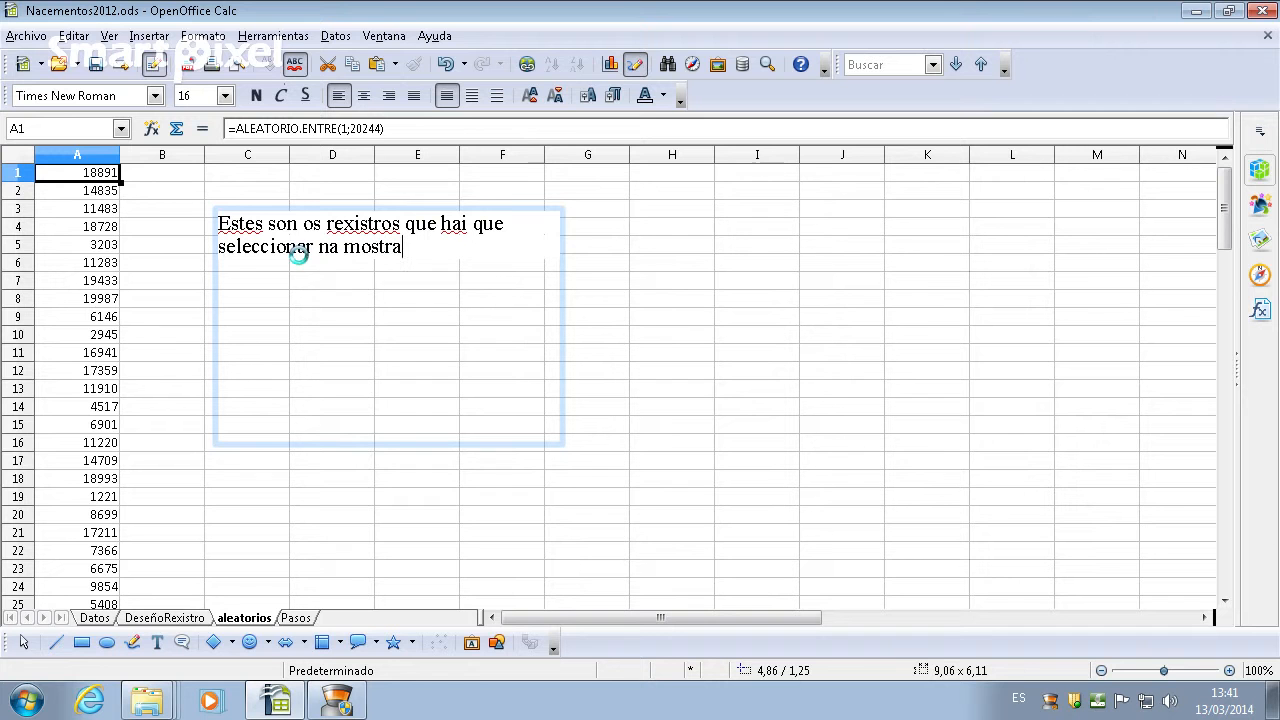
left_click(734, 334)
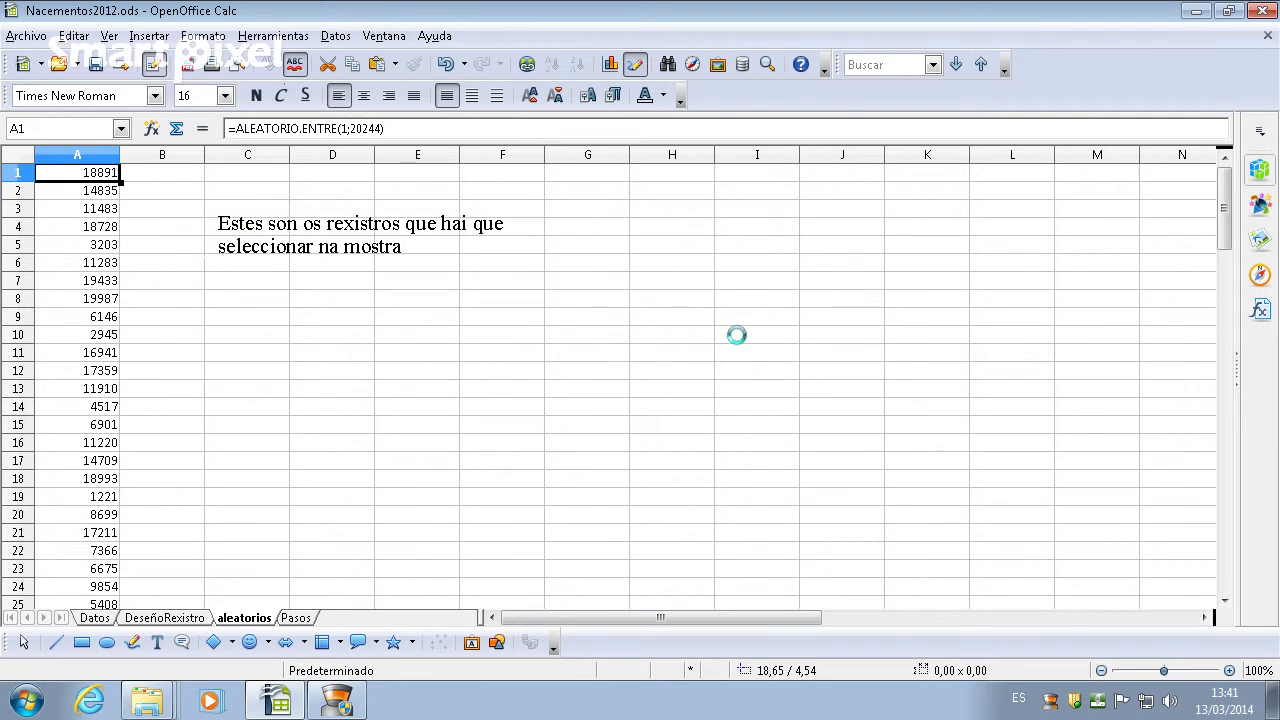
- Give the merged cell A4 with instruction 3 on the Pasos sheet a red background
left_click(306, 617)
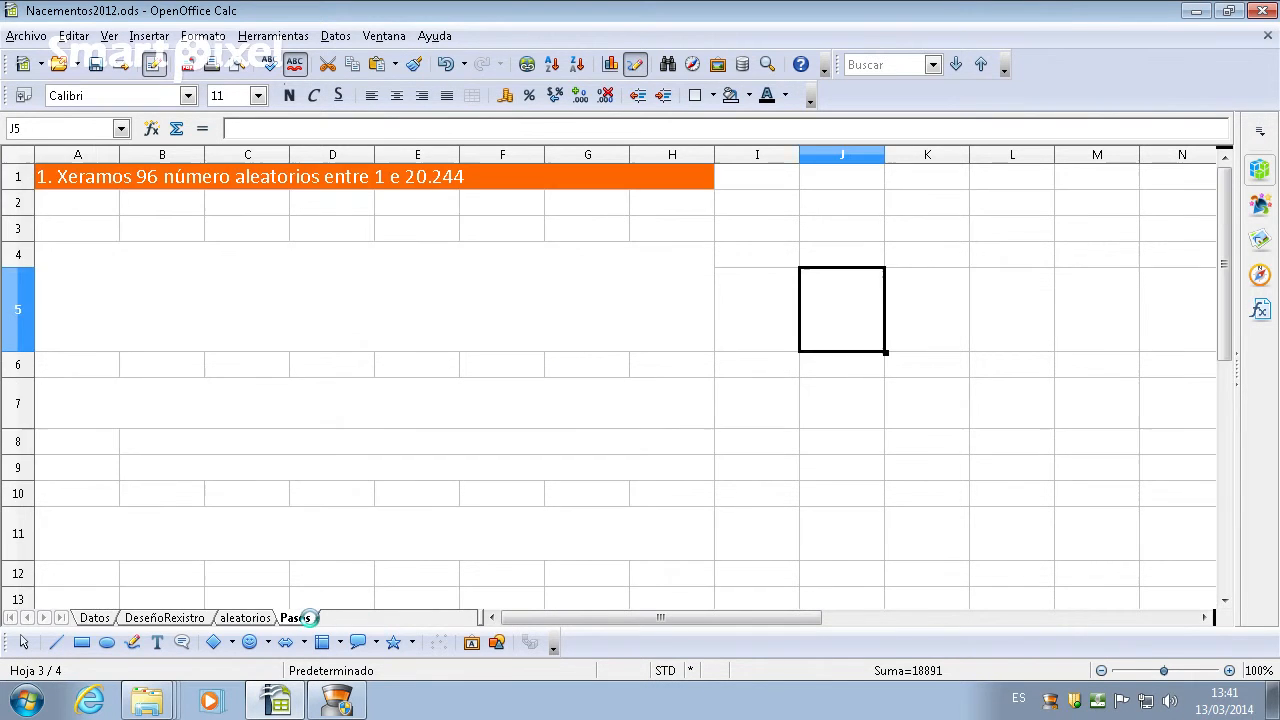
left_click(240, 320)
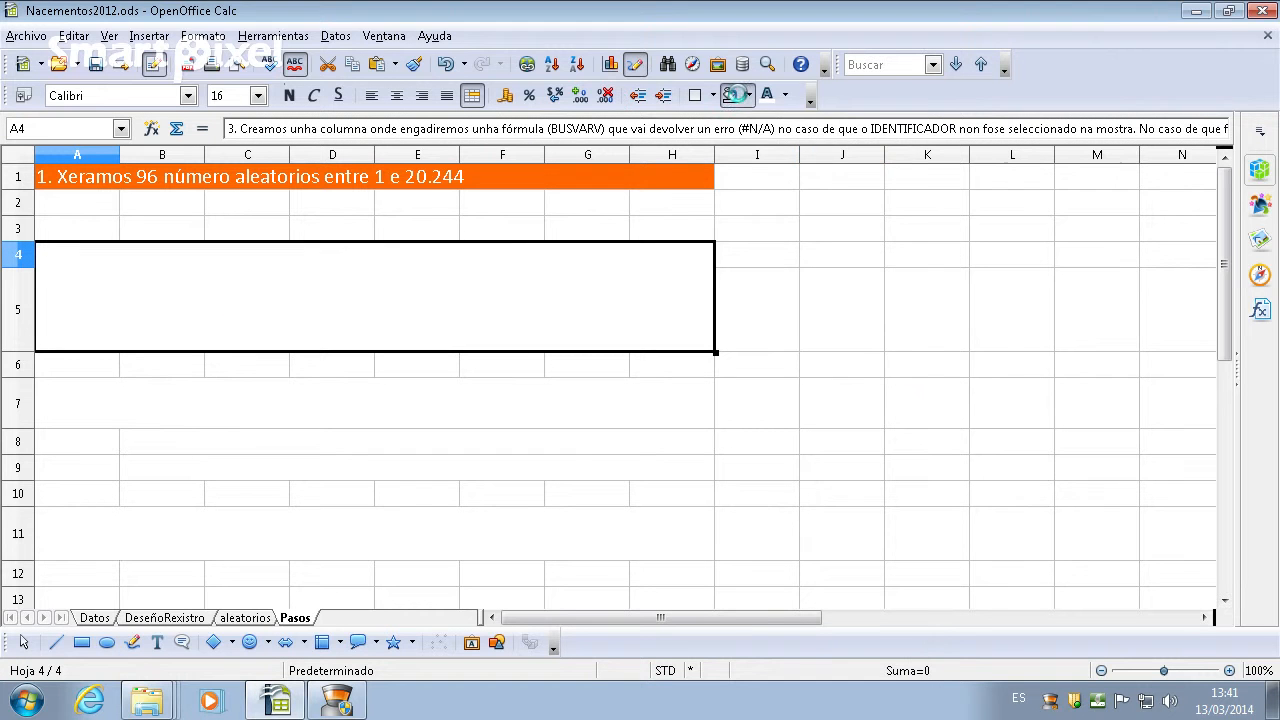
left_click(747, 94)
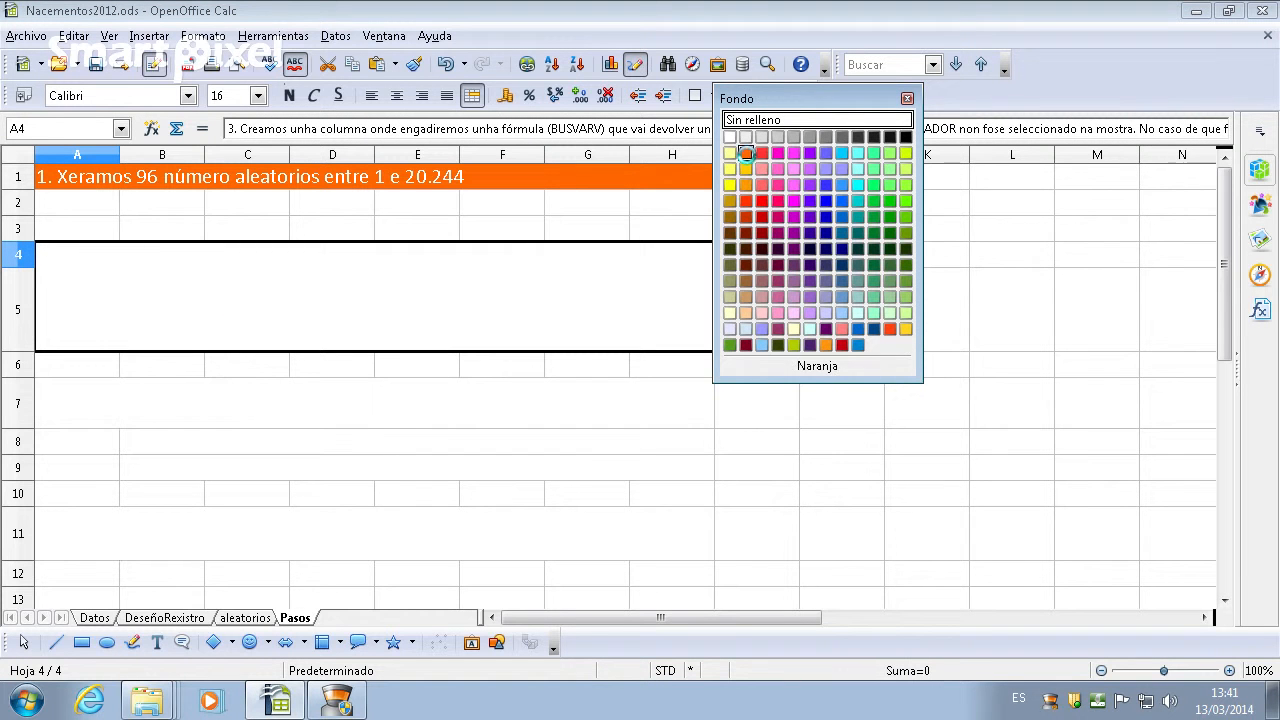
left_click(762, 153)
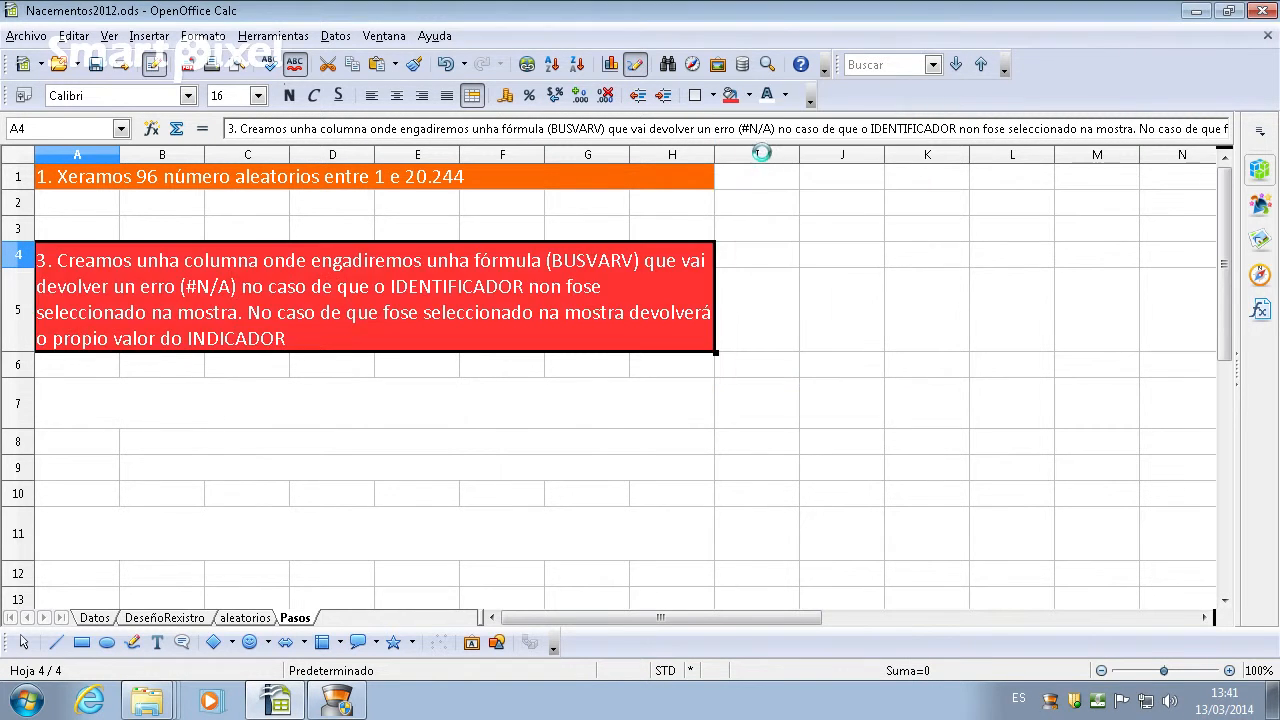
left_click(841, 285)
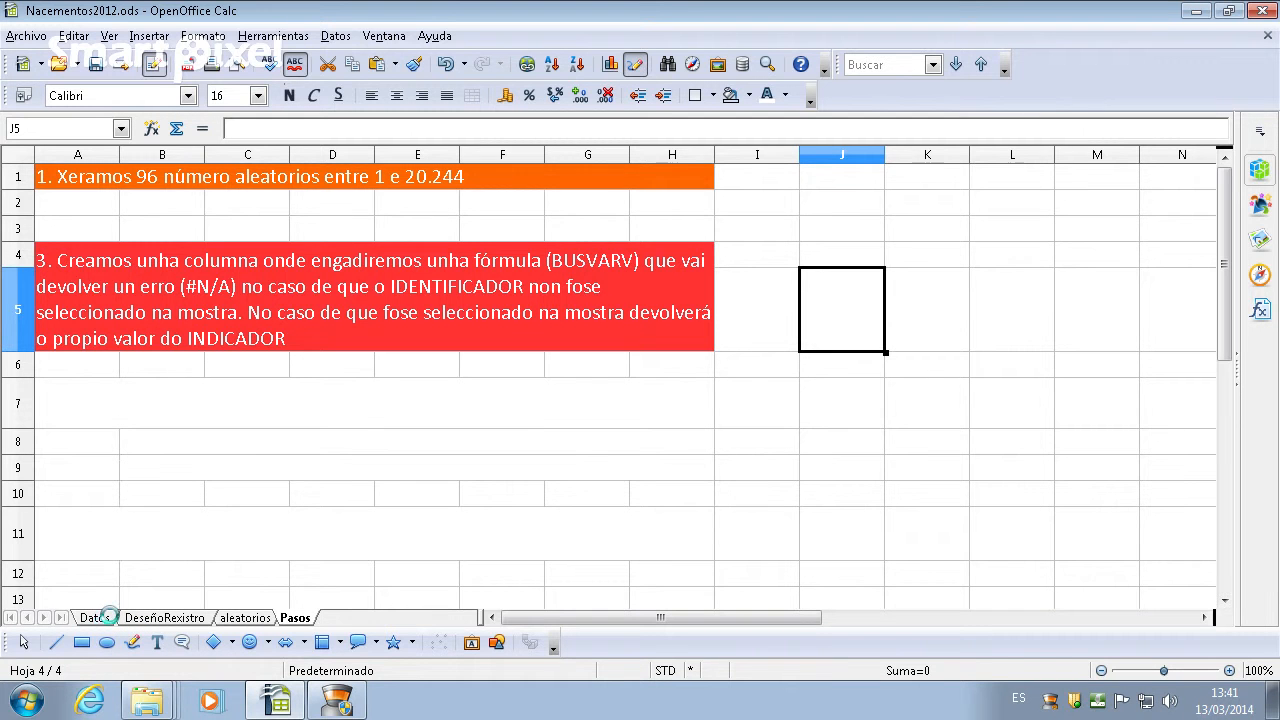
- Enter the column header "BUSCAR" in cell K1 of the Datos sheet
left_click(100, 617)
left_click(818, 171)
type("BUSCAR")
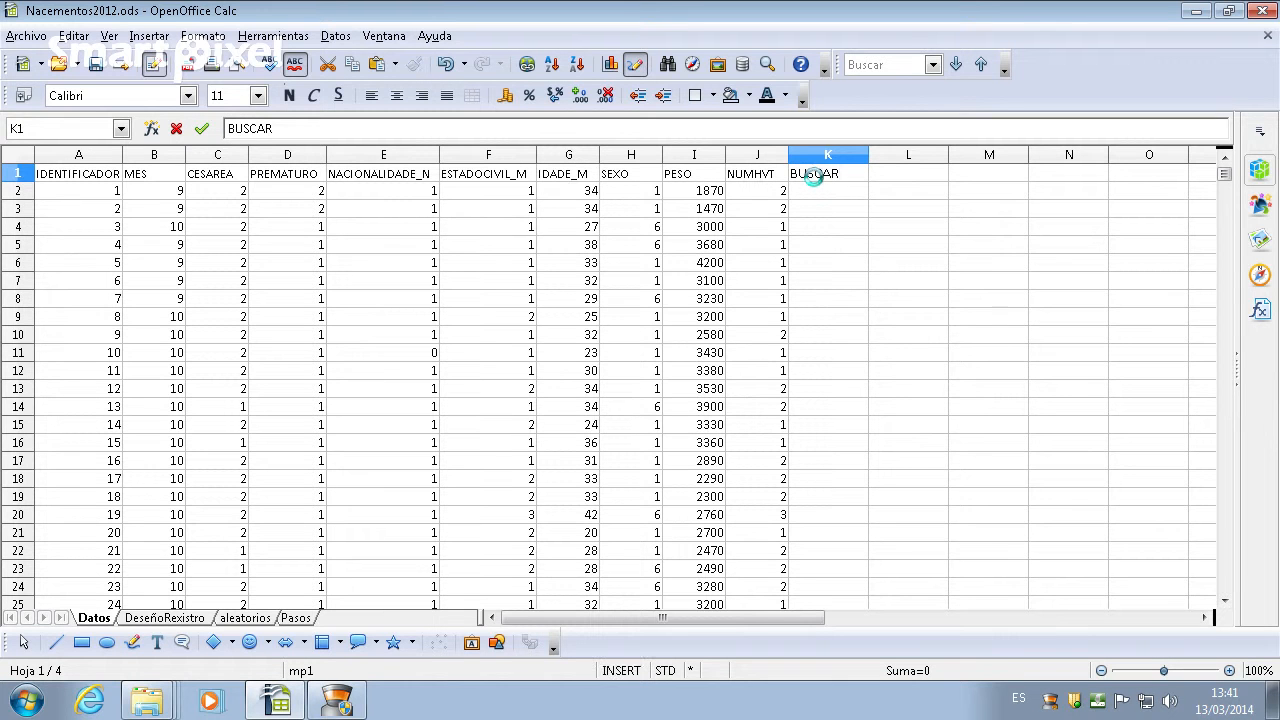
- Start a BUSCARV function in cell K2 with A2 as its valor_buscado argument
left_click(812, 188)
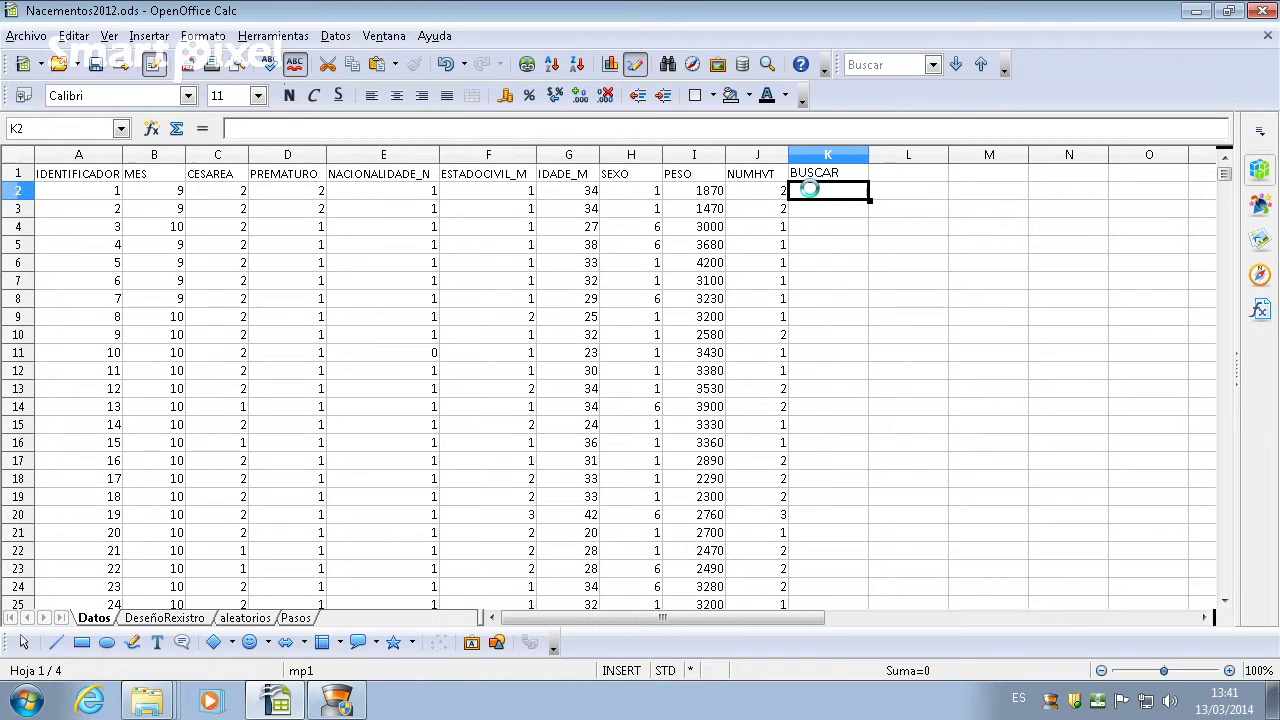
left_click(148, 36)
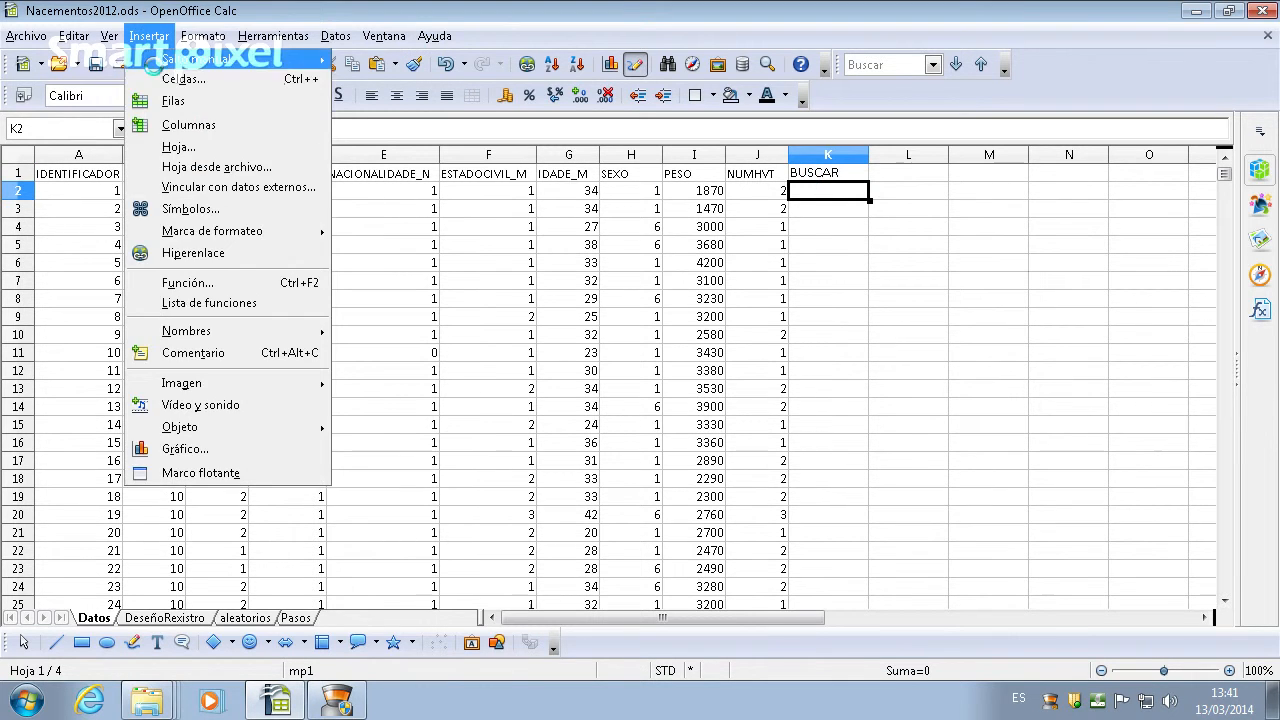
left_click(197, 284)
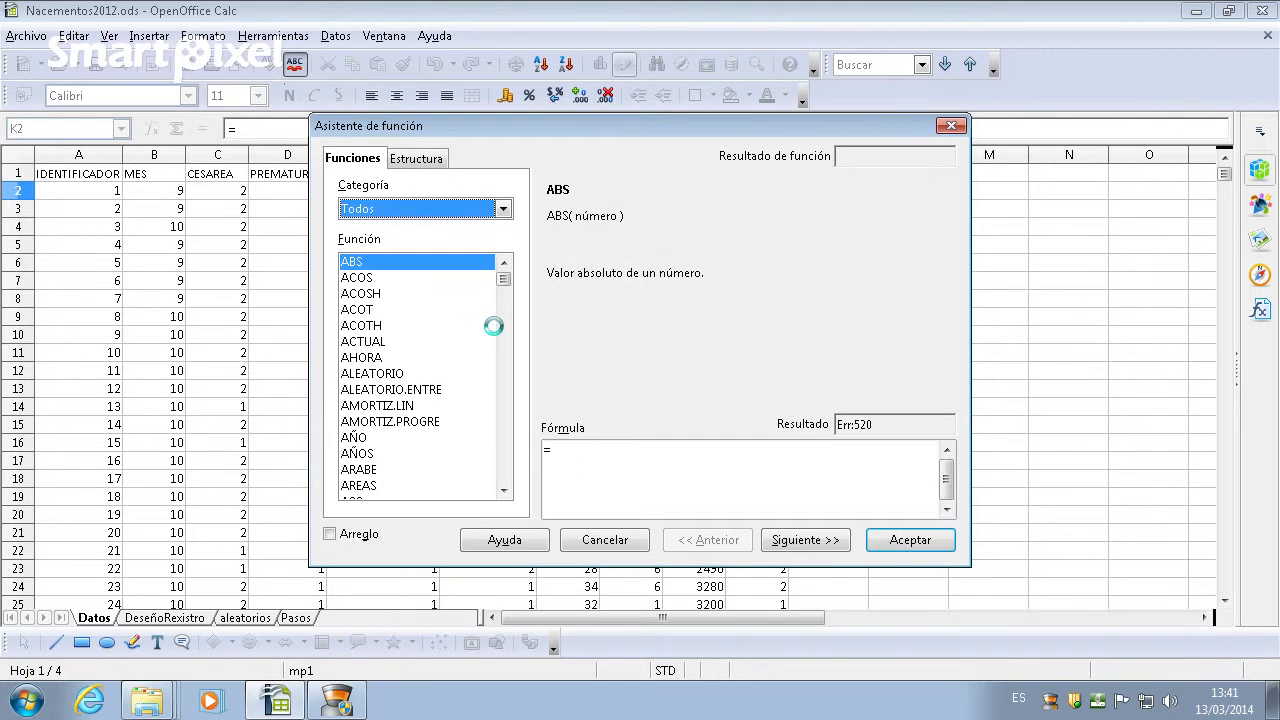
left_click_drag(504, 280, 503, 301)
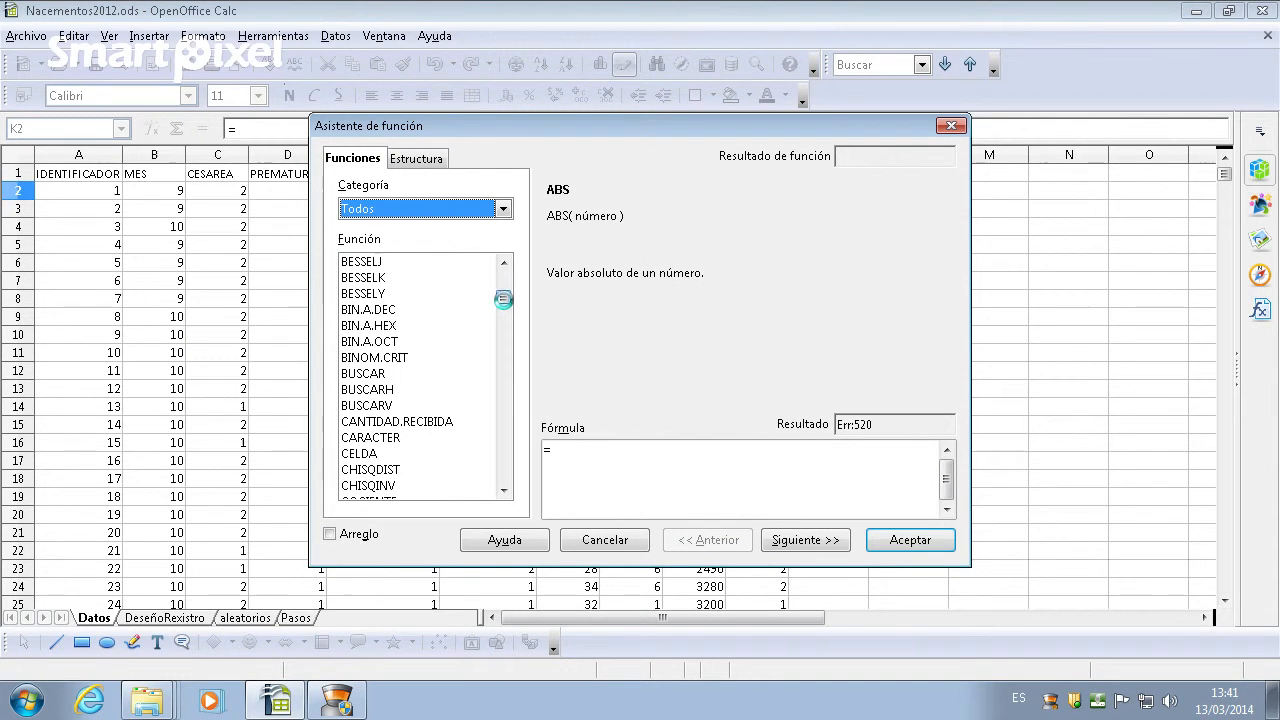
left_click(390, 405)
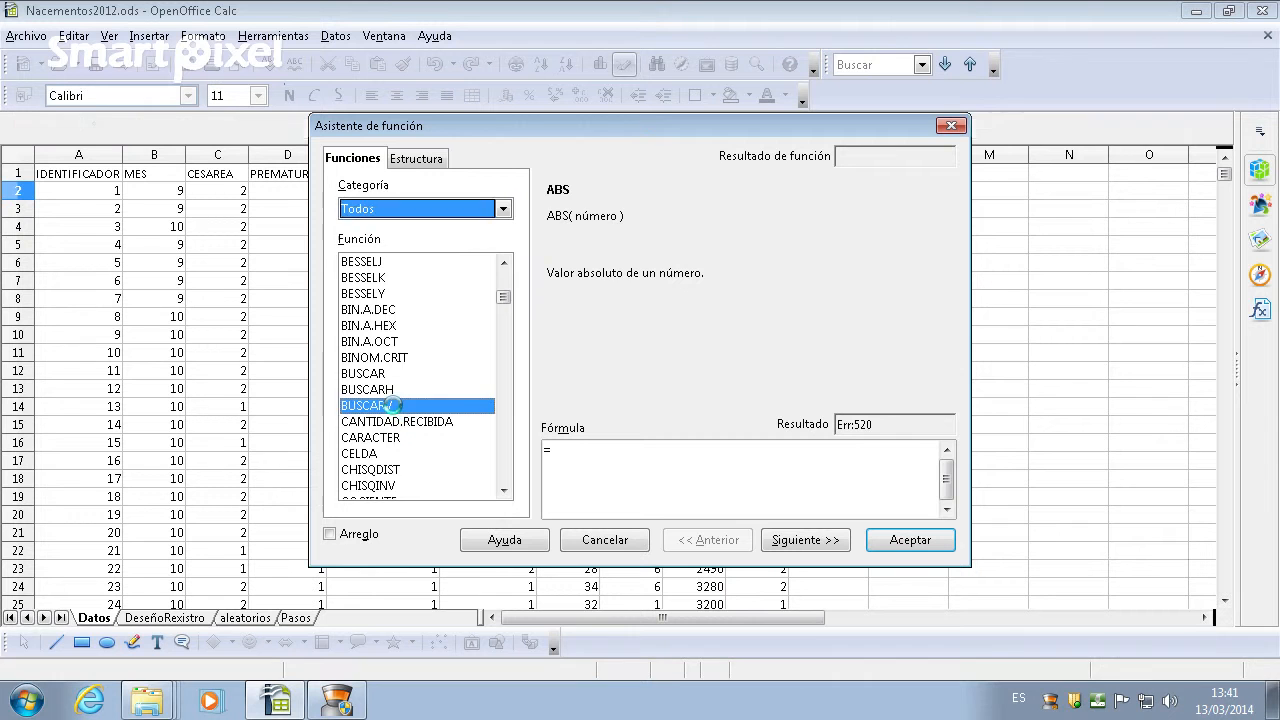
left_click(805, 540)
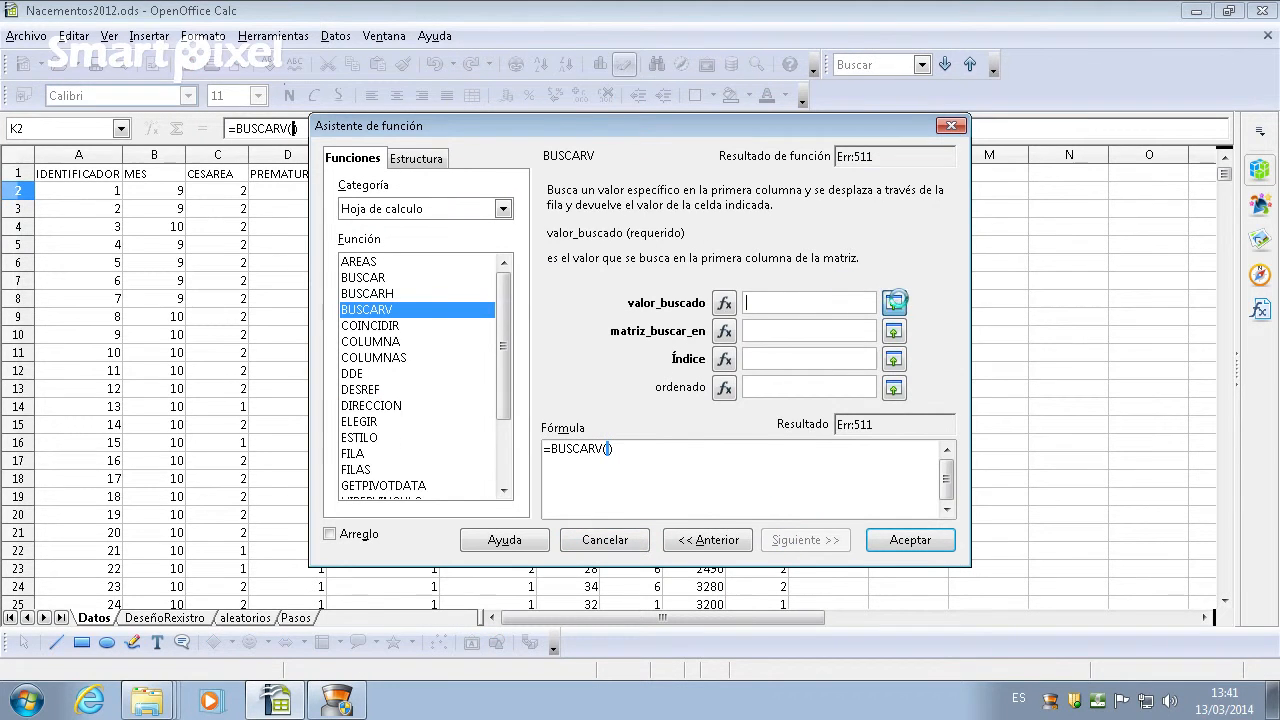
left_click(894, 302)
left_click(95, 191)
left_click(954, 152)
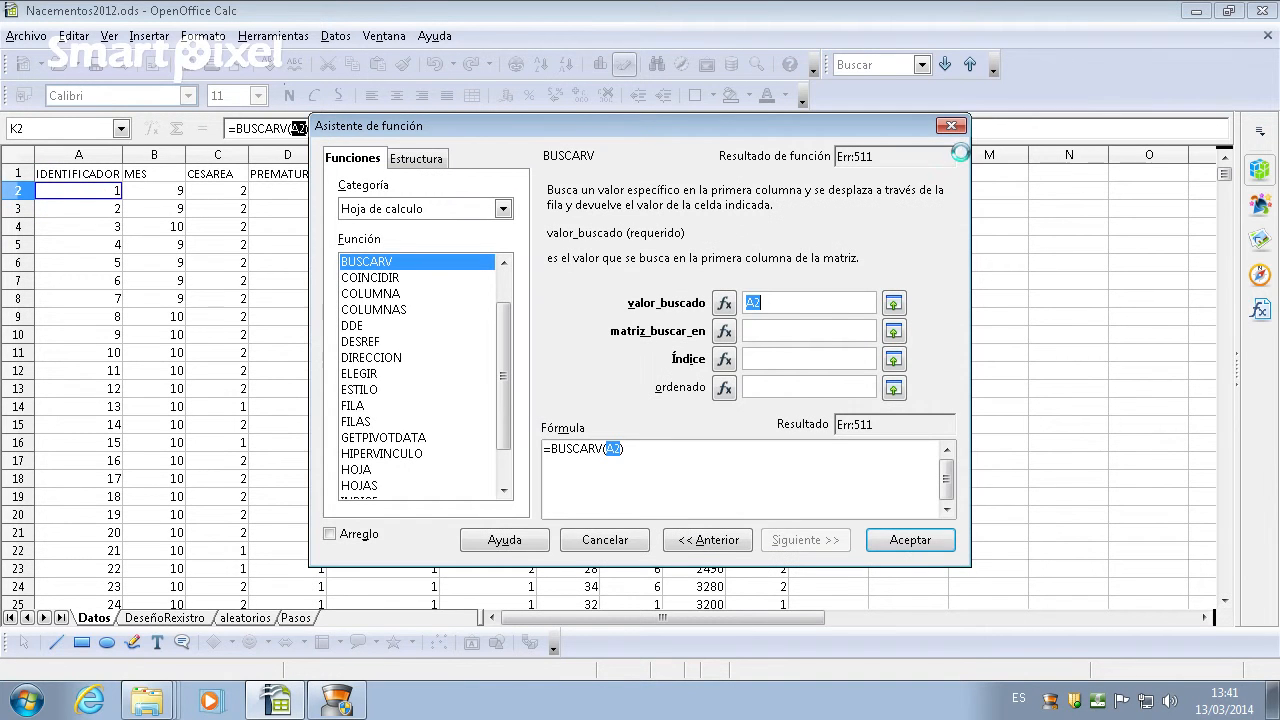
- Set BUSCARV's matriz_buscar_en argument to the absolute range aleatorios.$A$1:$A$96
left_click(780, 331)
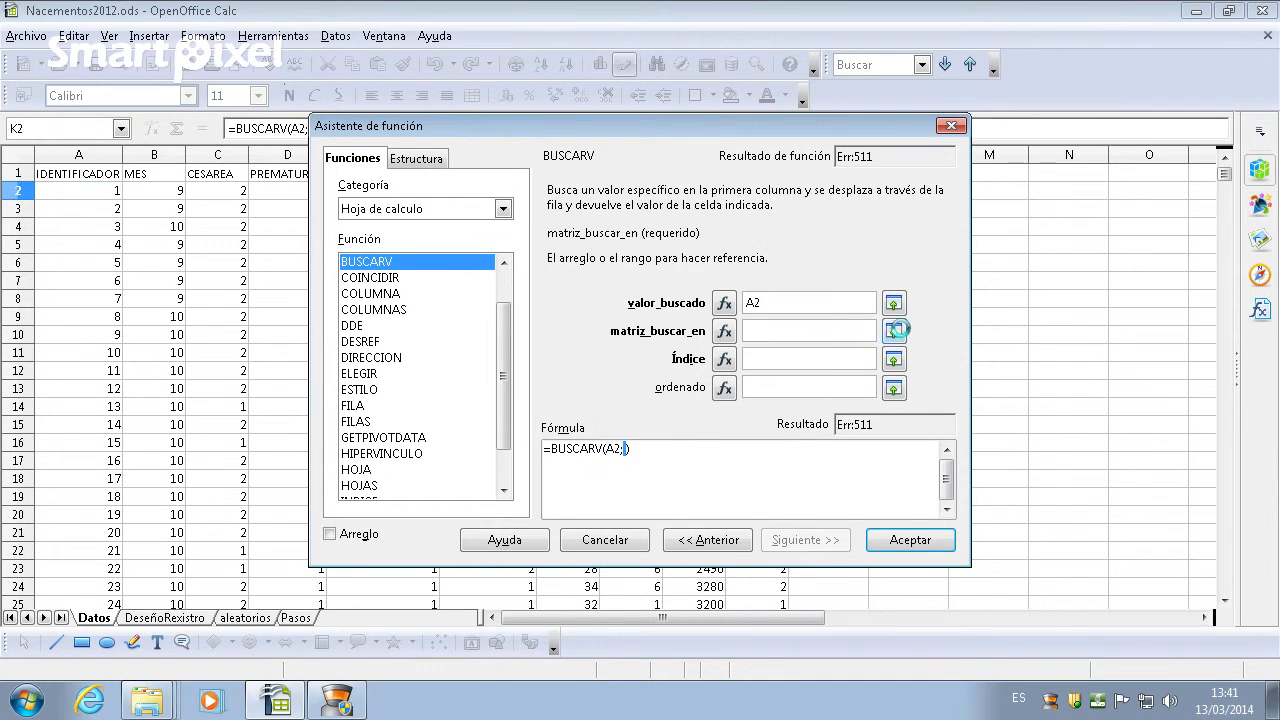
left_click(895, 330)
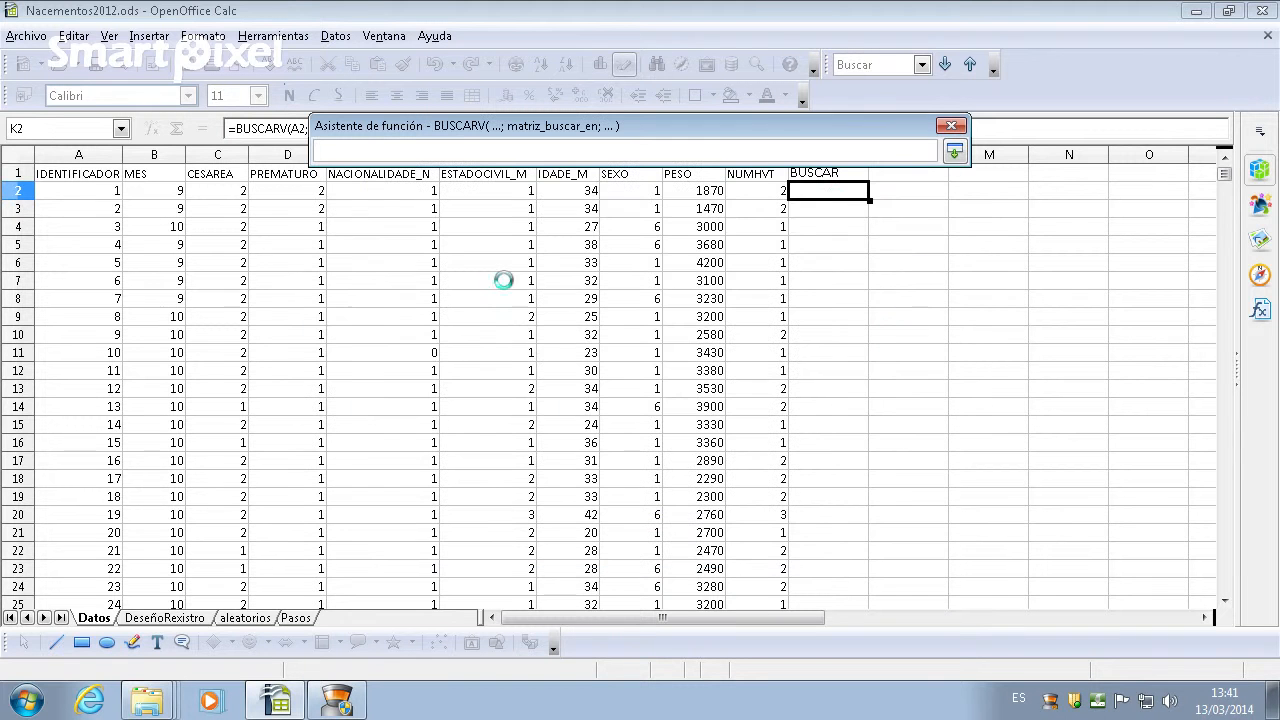
left_click(214, 616)
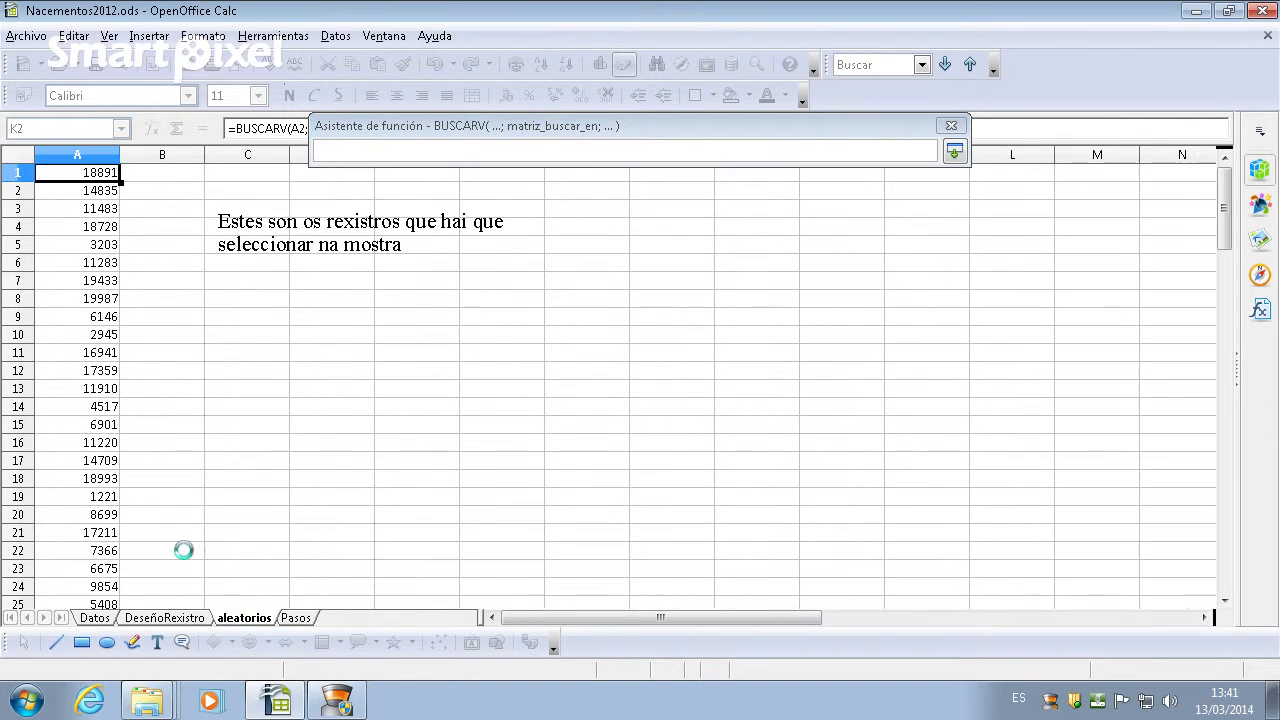
left_click(60, 175)
left_click_drag(60, 175, 78, 207)
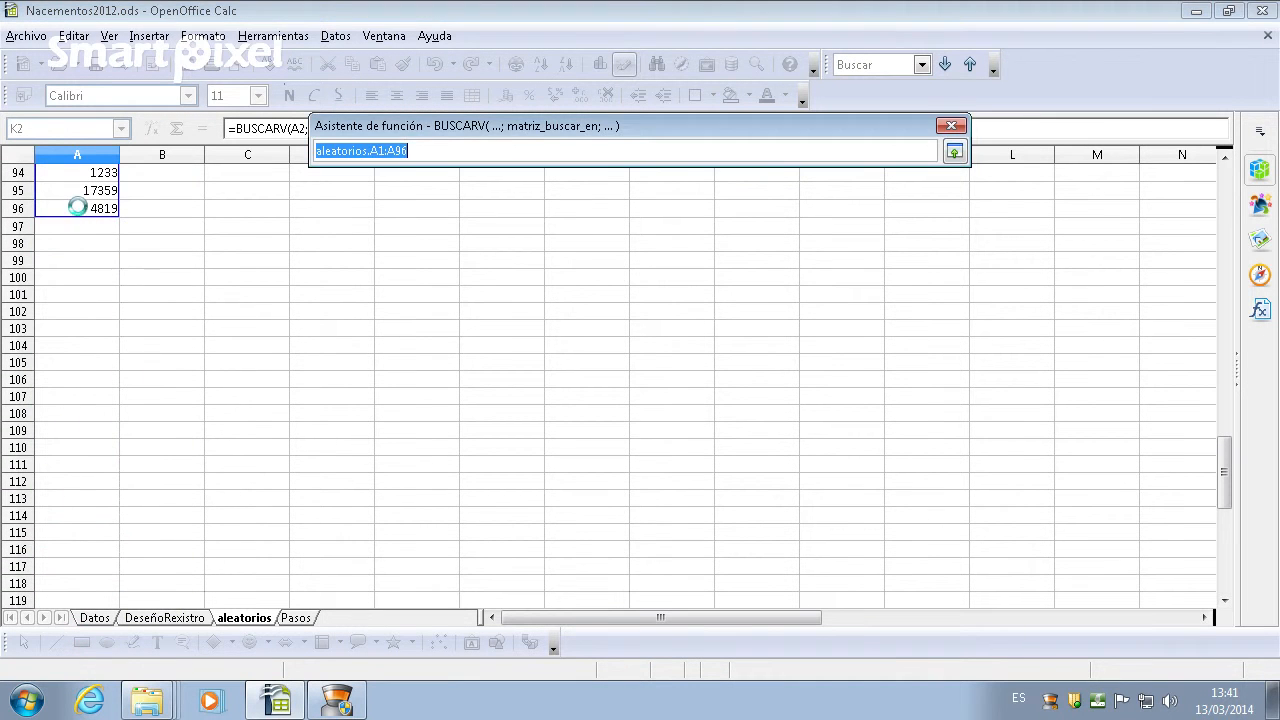
left_click(437, 152)
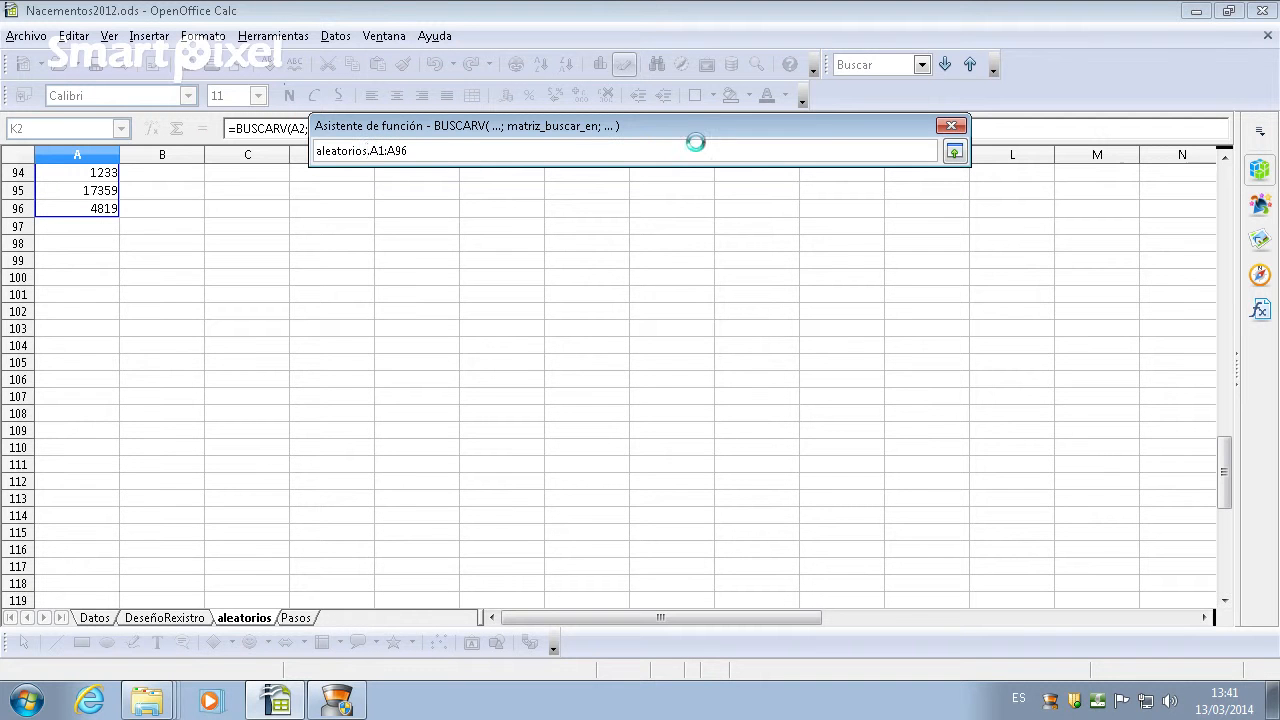
left_click(371, 151)
type("$A$")
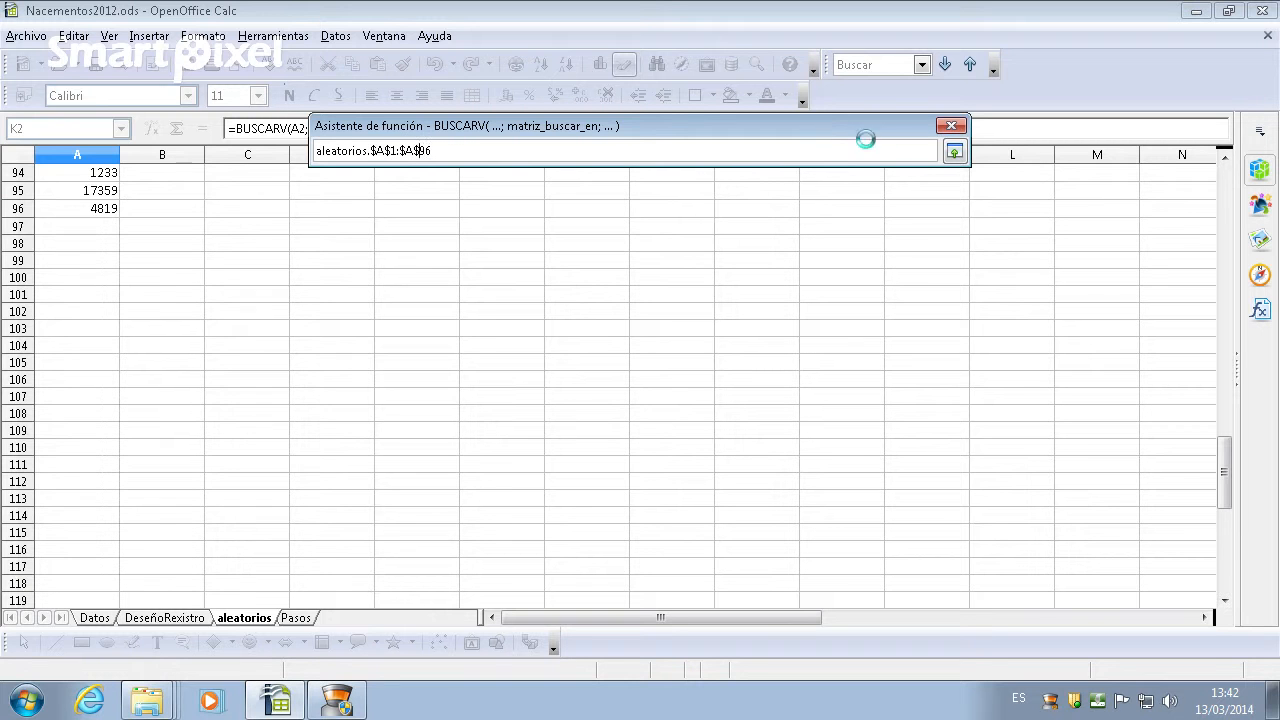
- Complete the BUSCARV formula in K2 with Índice 1 and ordenado 0
left_click(955, 151)
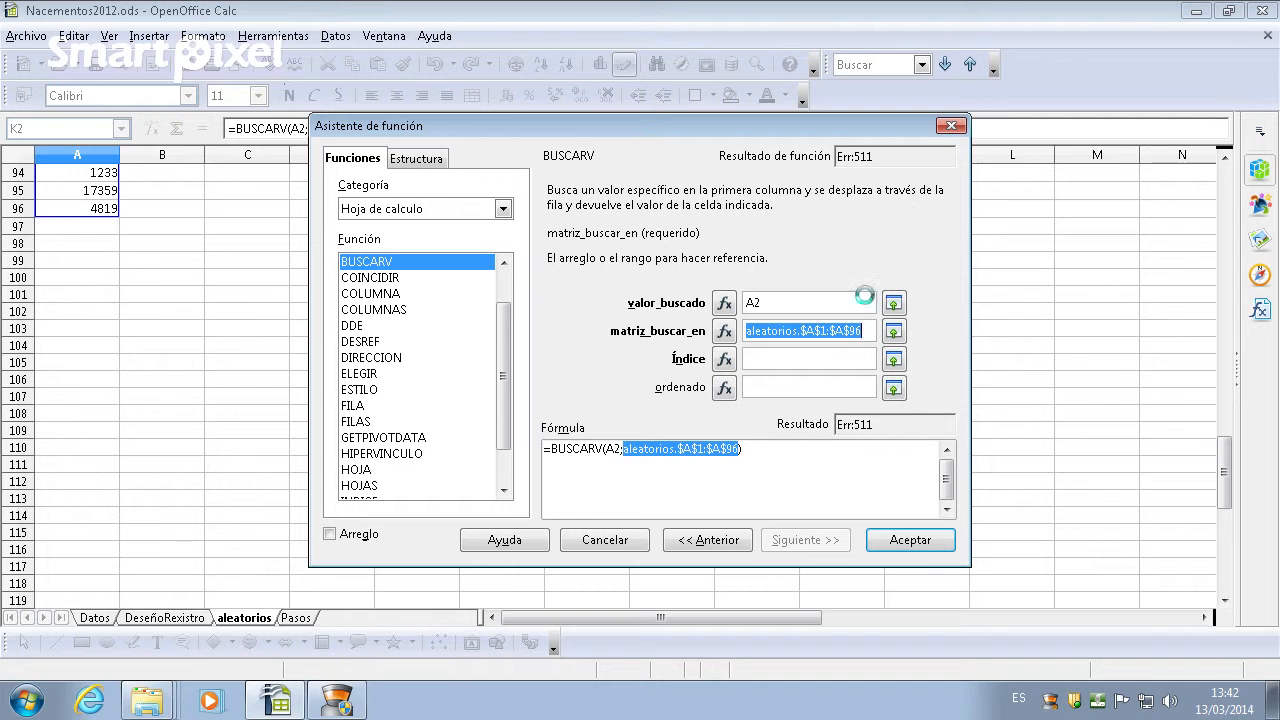
left_click(773, 359)
type("1")
left_click(775, 387)
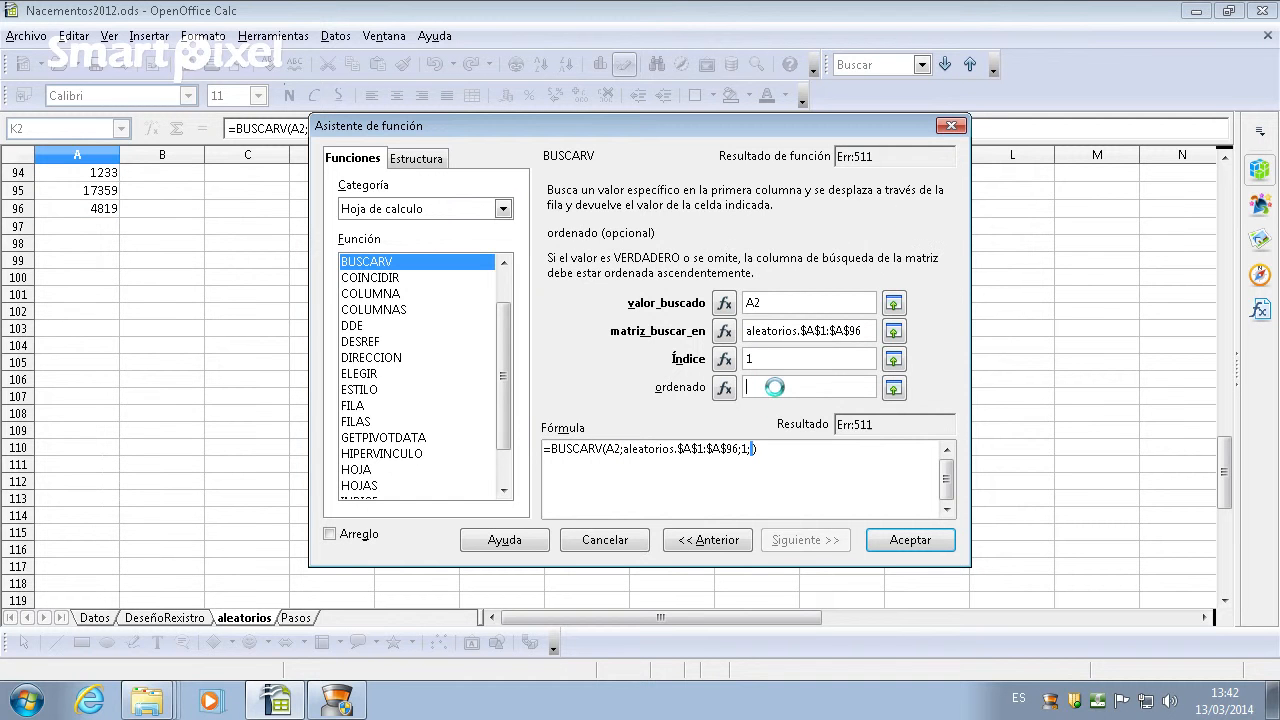
type("FALSO")
left_click(900, 540)
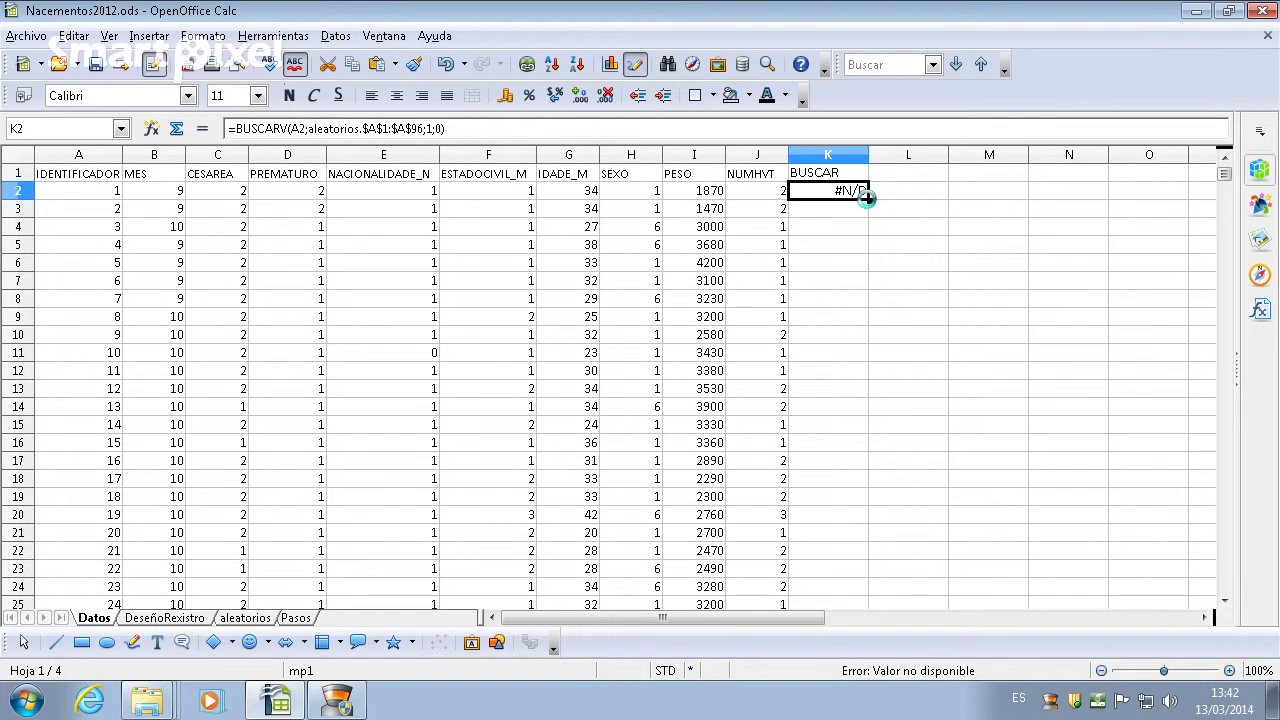
- Fill the BUSCARV formula down the whole BUSCAR column and check the results for the first records
double_click(868, 200)
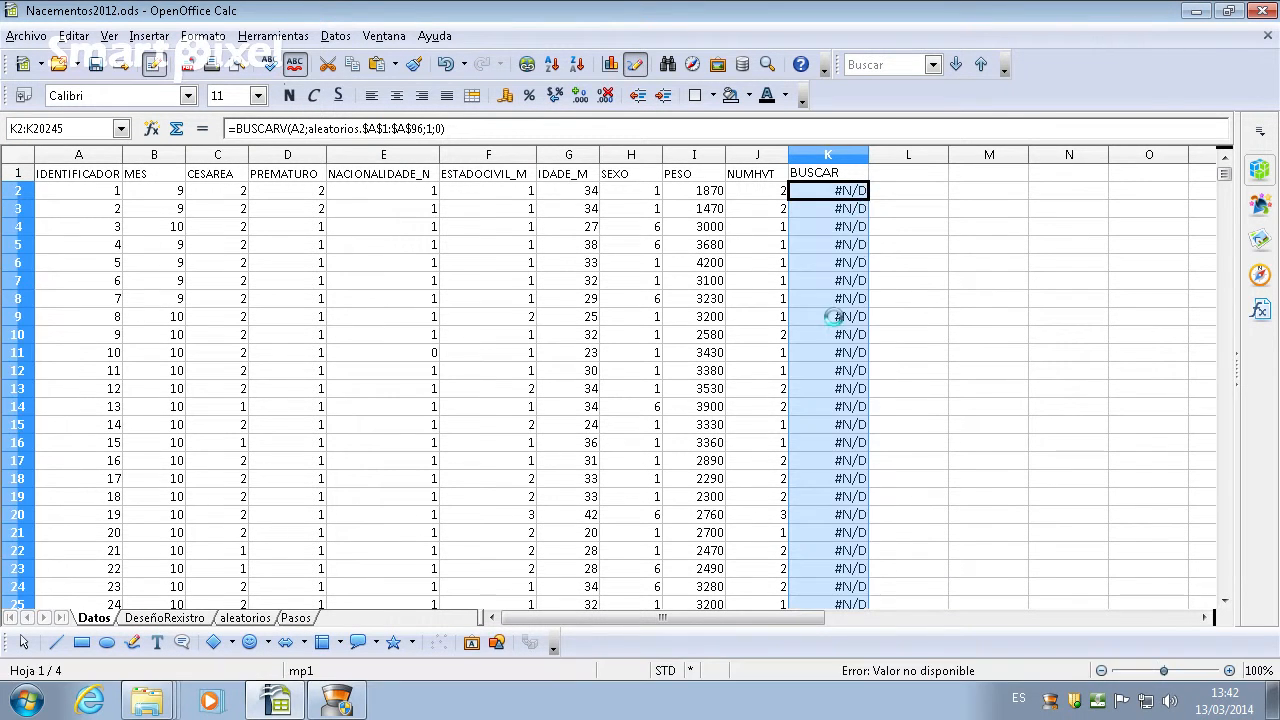
left_click(819, 352)
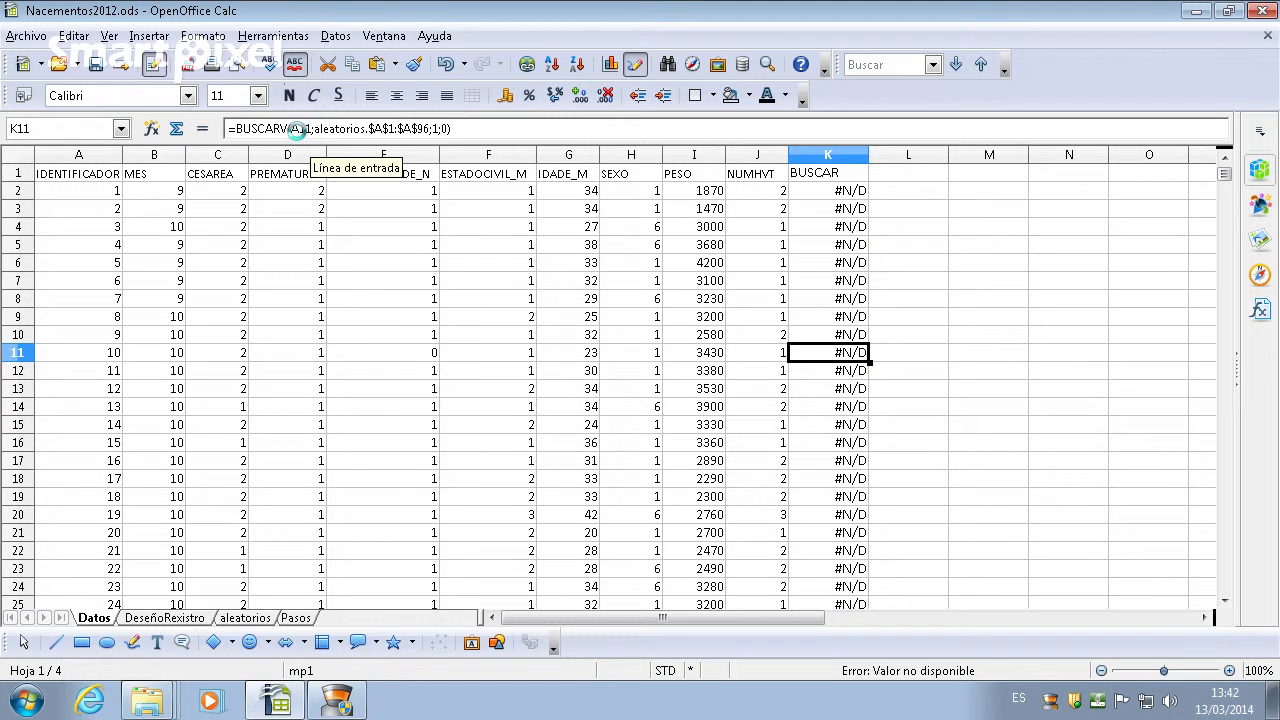
scroll(974, 451, "down", 14)
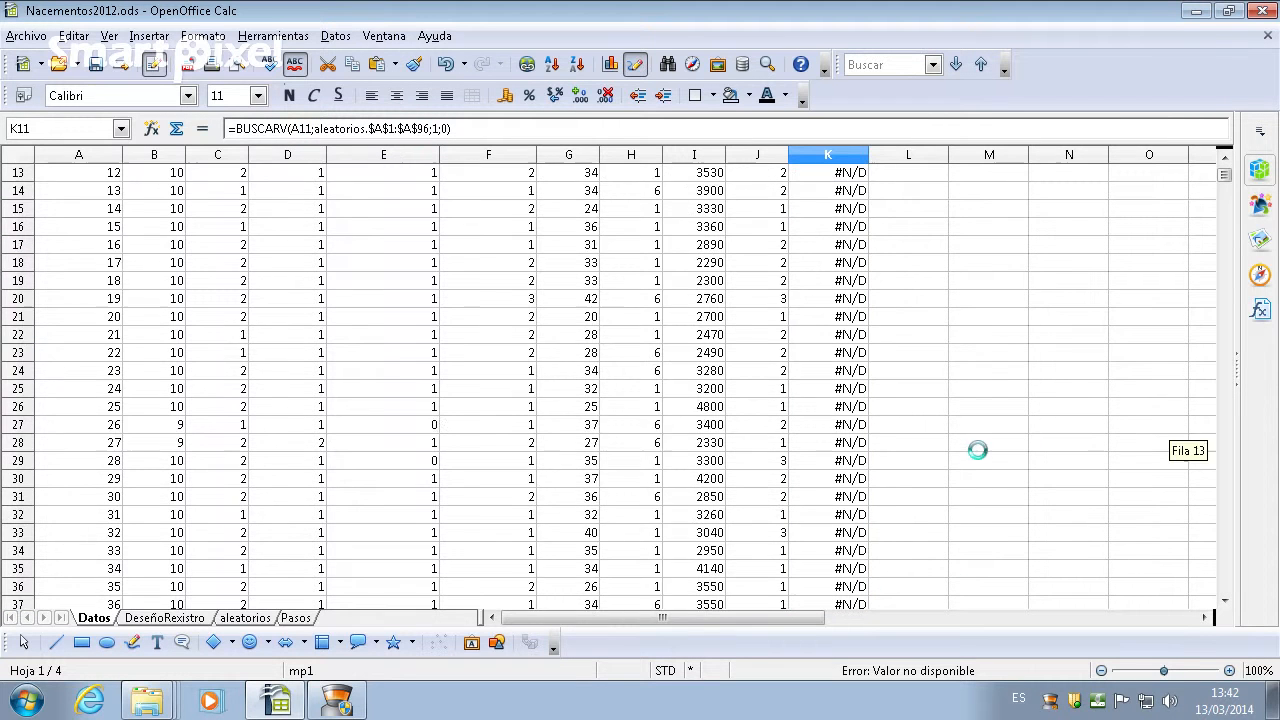
scroll(940, 485, "down", 20)
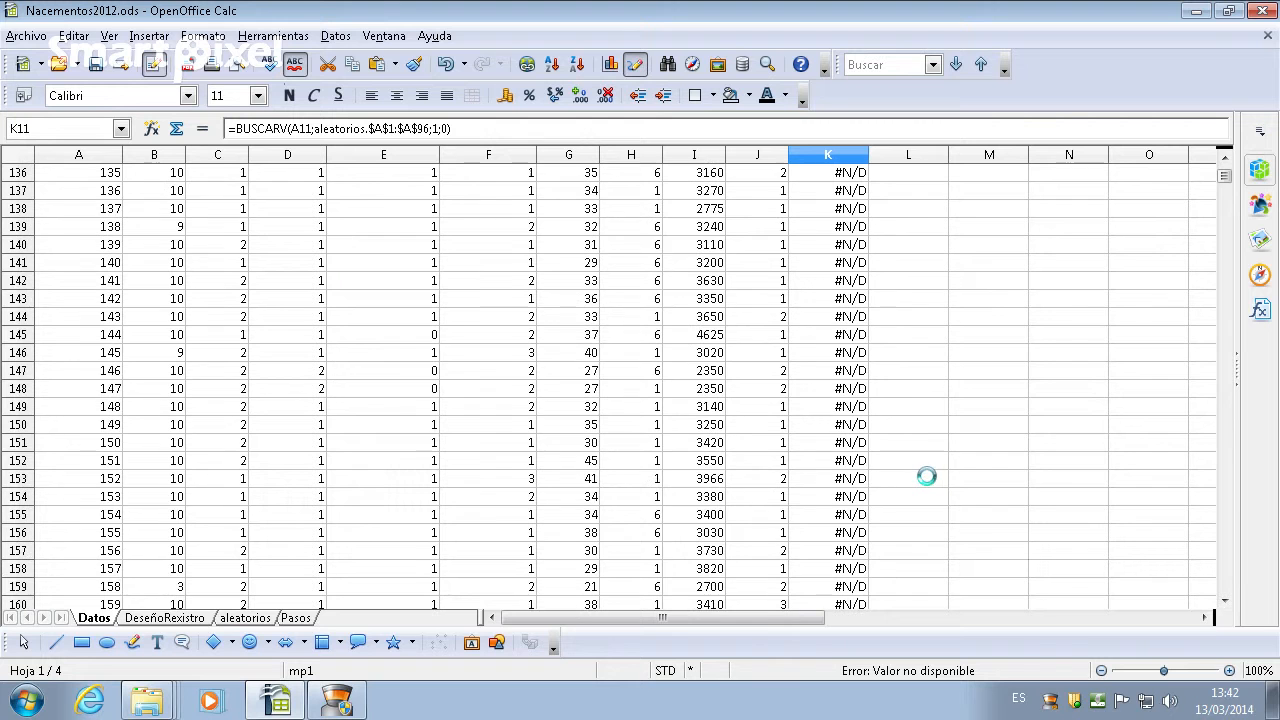
scroll(925, 476, "up", 3)
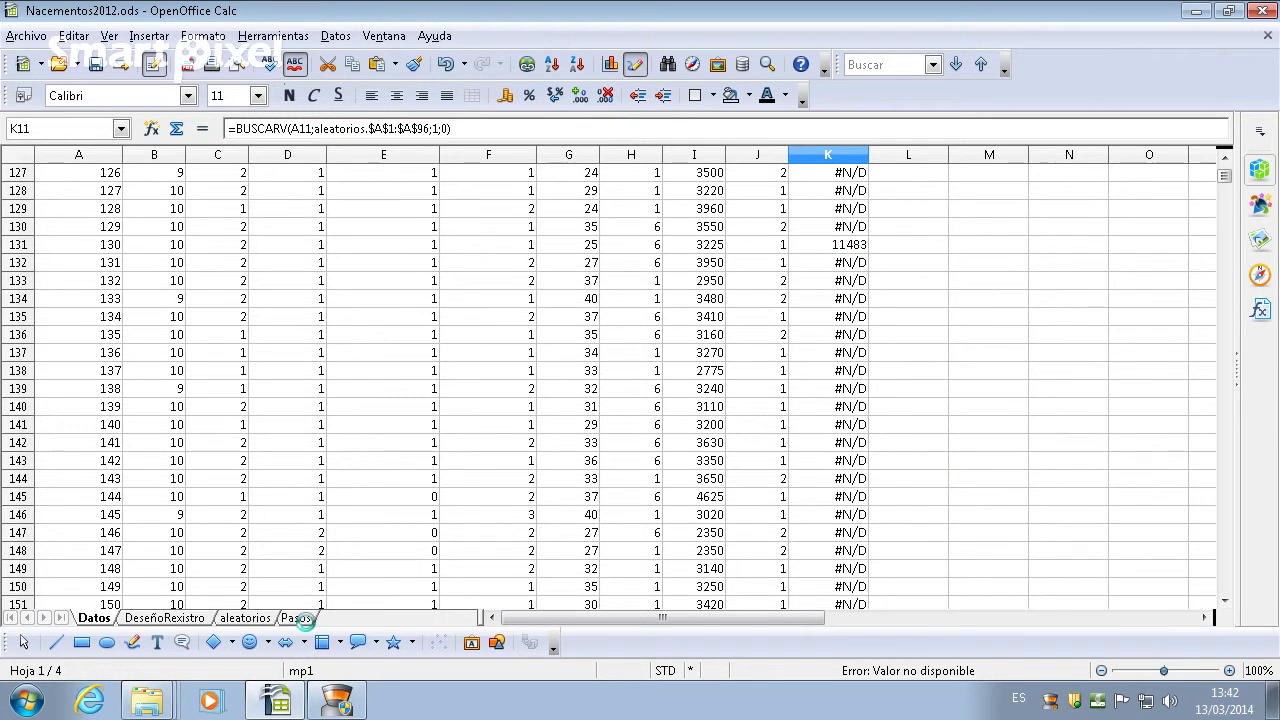
- Give instruction 4 and its two sub-items in A7, B8 and B9 of the Pasos sheet a magenta background
left_click(298, 617)
left_click(246, 409)
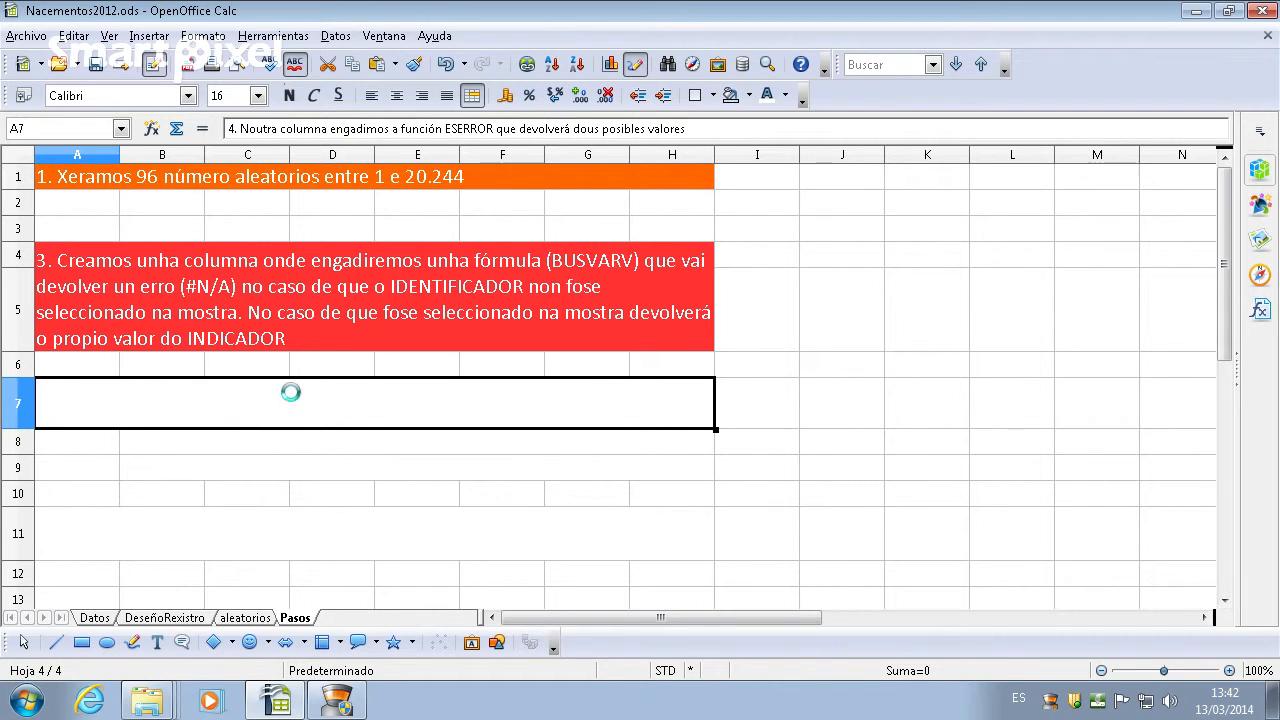
left_click(526, 445, "ctrl")
left_click(518, 467, "ctrl")
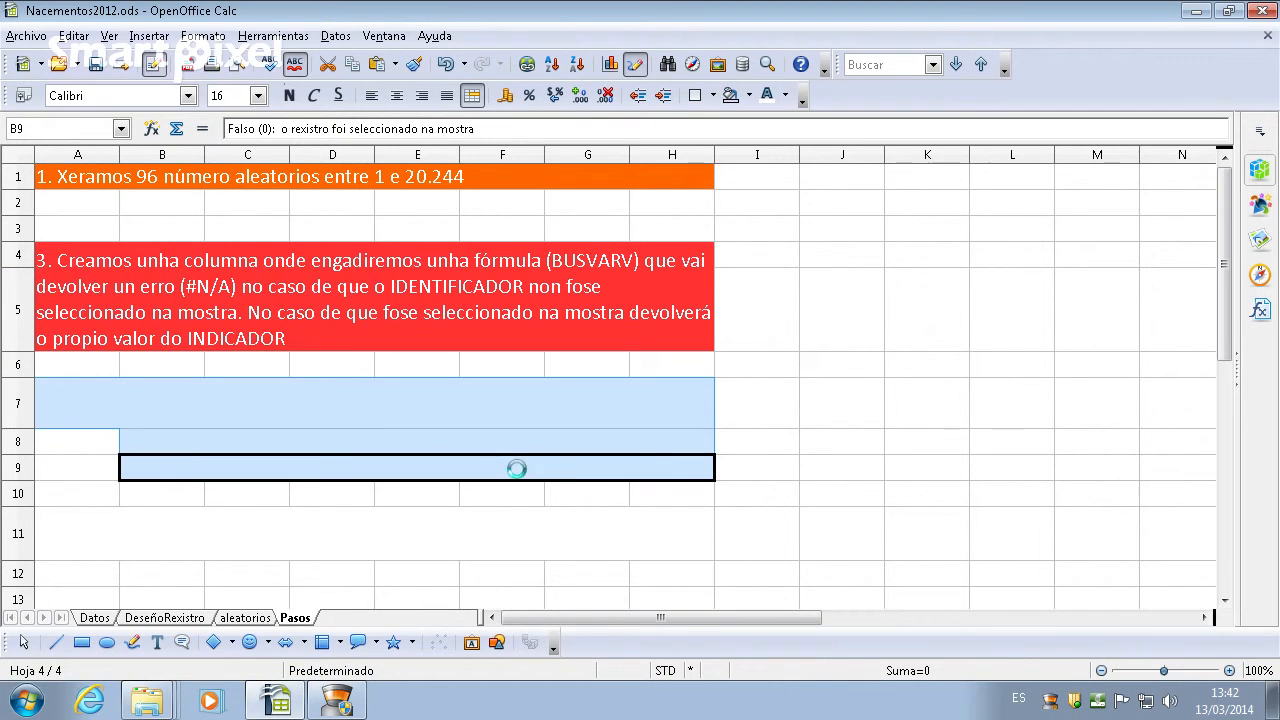
left_click(748, 95)
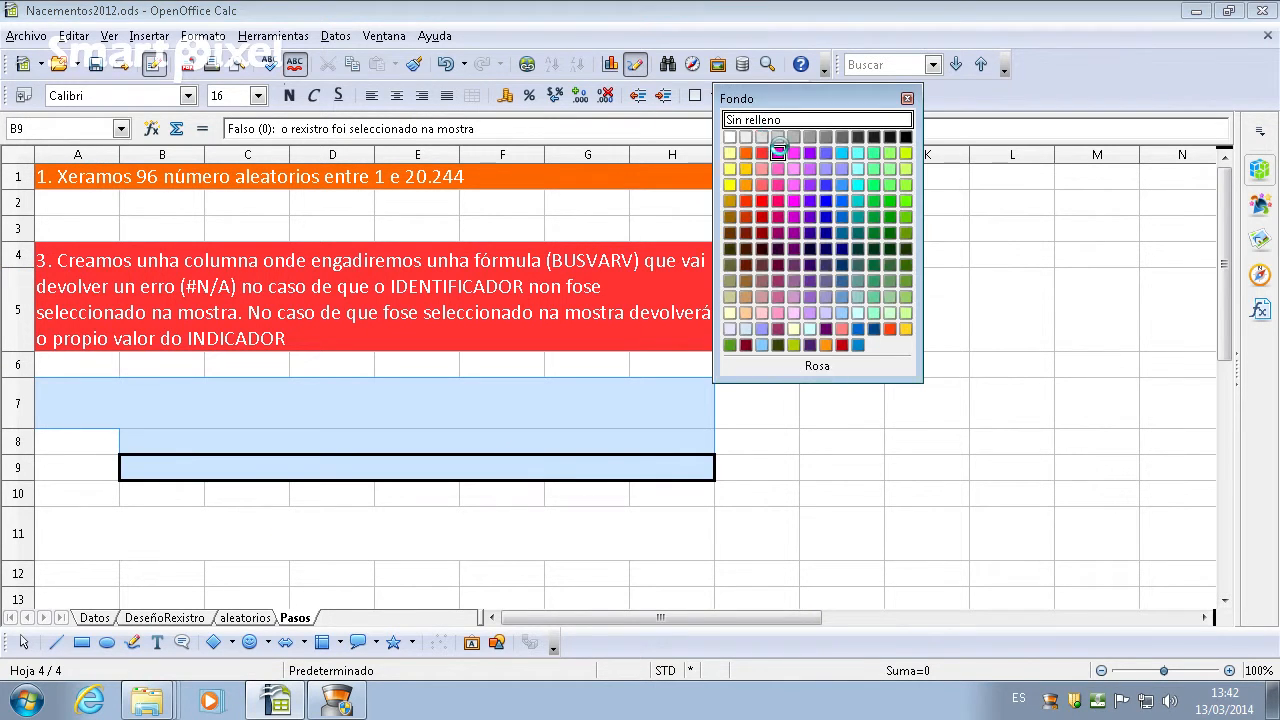
left_click(780, 150)
left_click(850, 362)
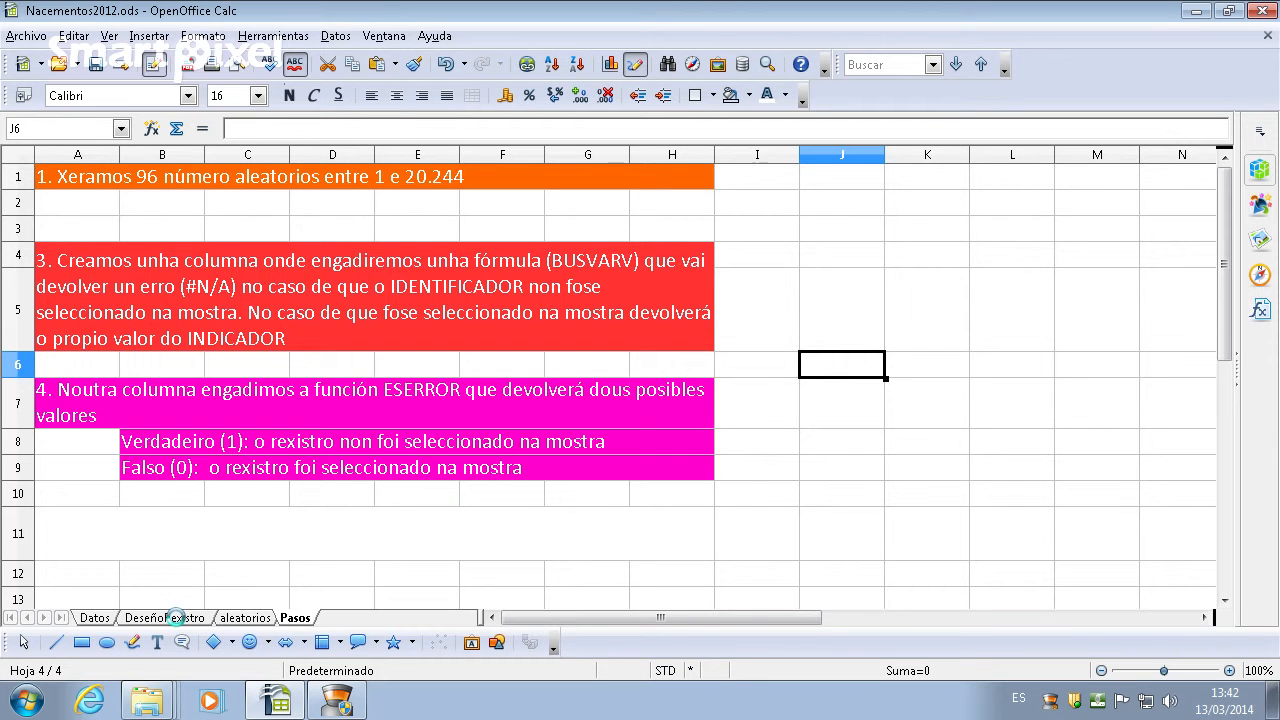
- Enter the column header "ERRO" in cell L1 of the Datos sheet
left_click(104, 617)
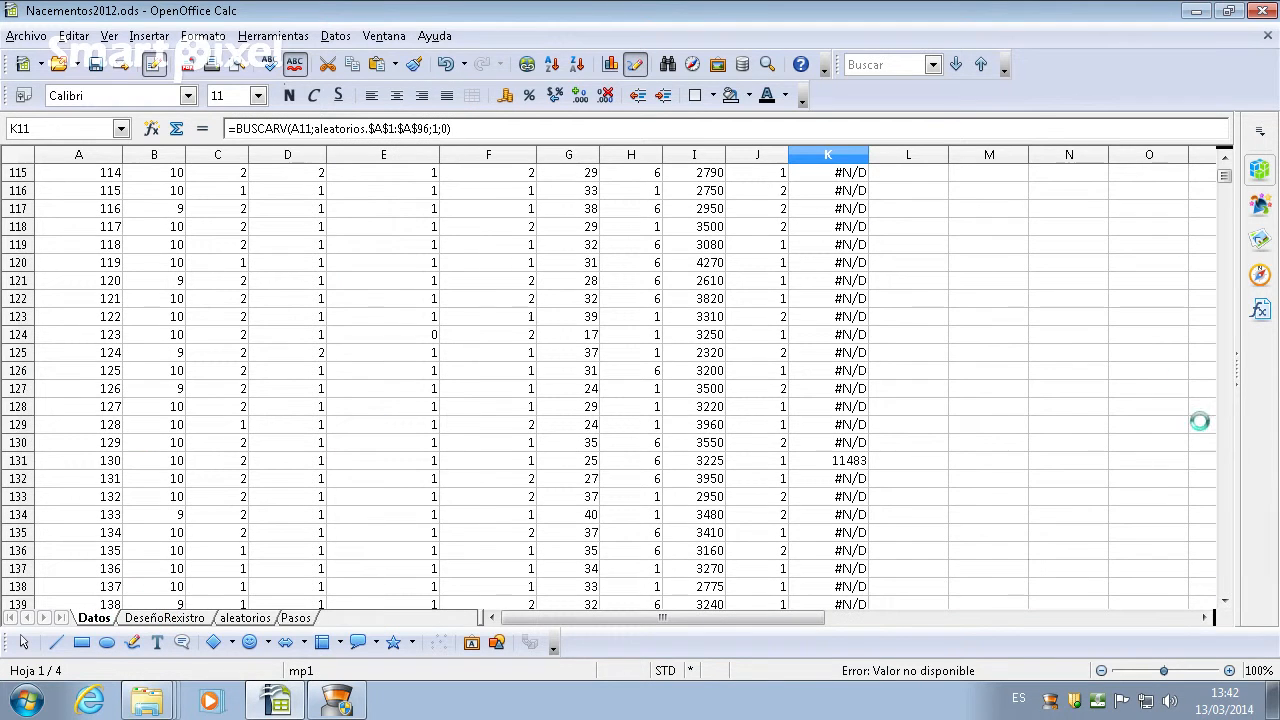
left_click(937, 175)
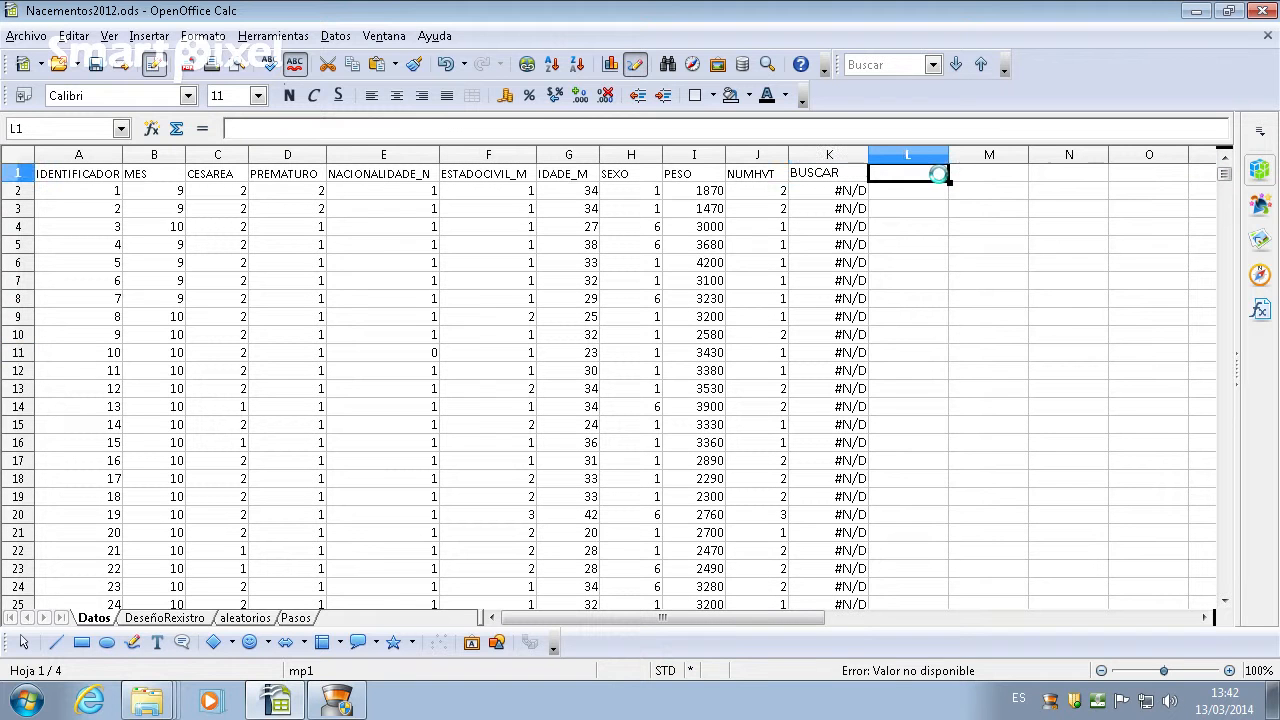
type("er")
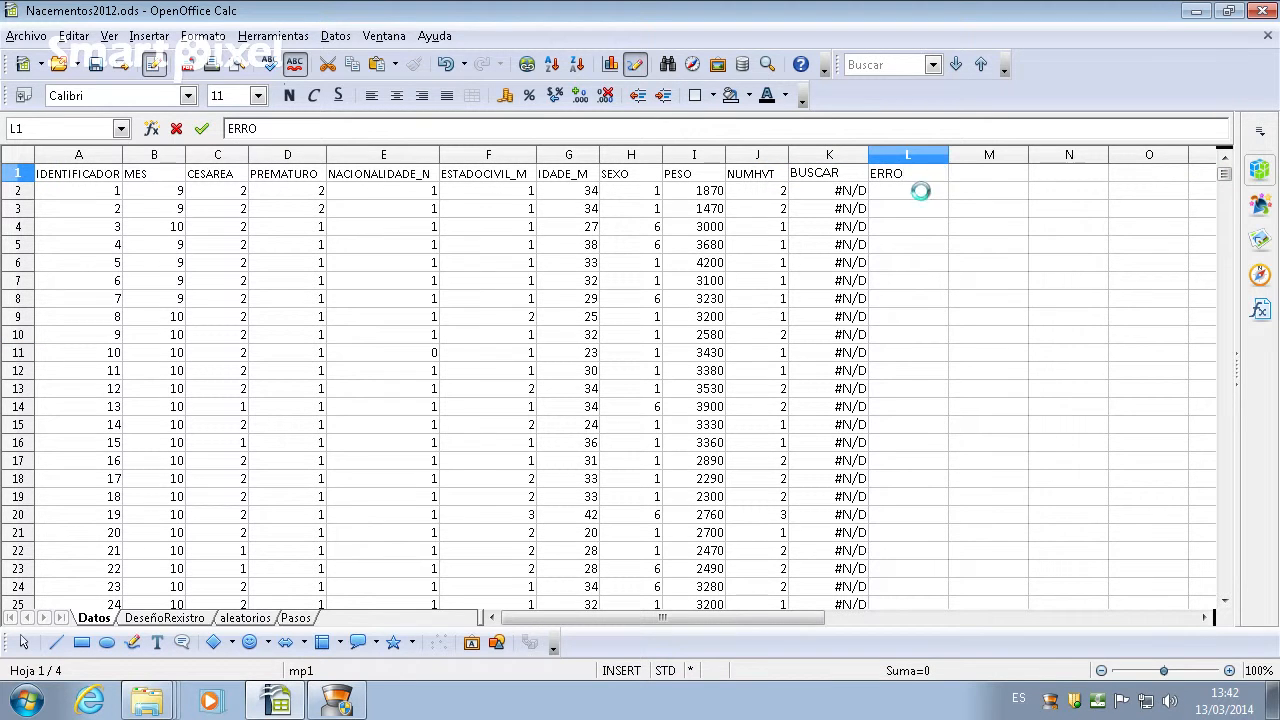
key("Return")
- Start an ESERROR function in cell L2 with the function wizard
left_click(150, 36)
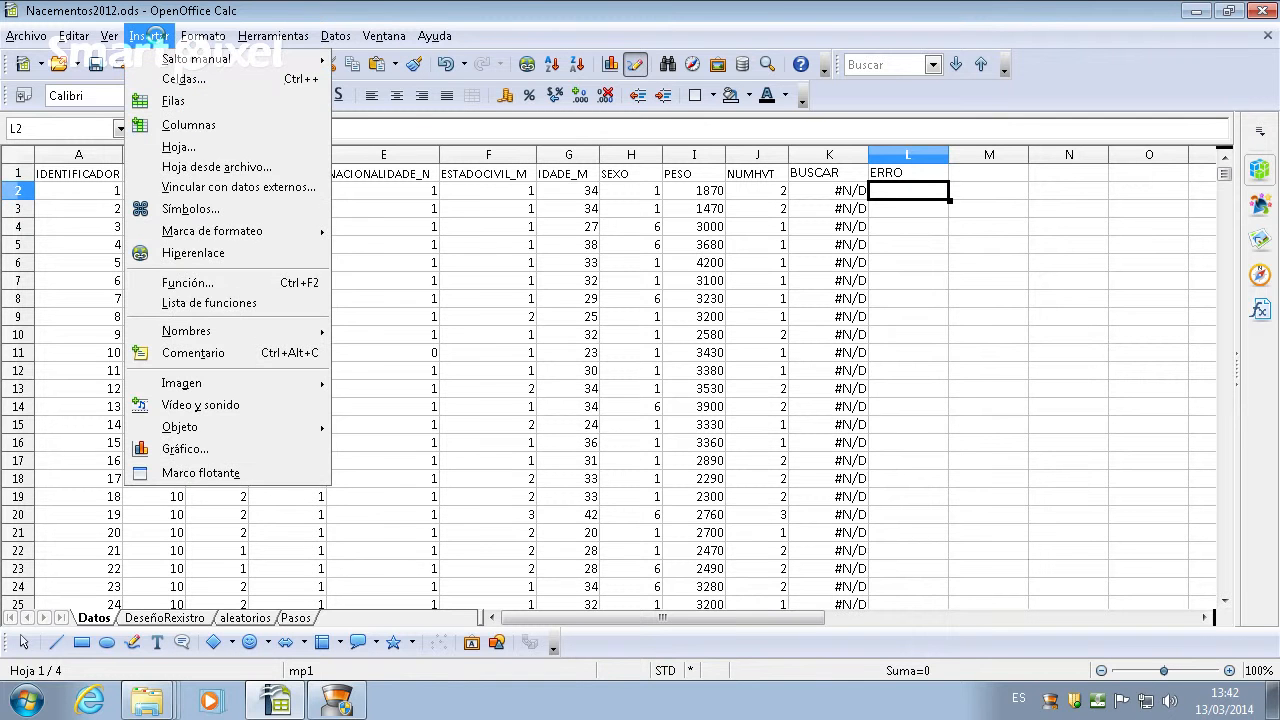
left_click(182, 277)
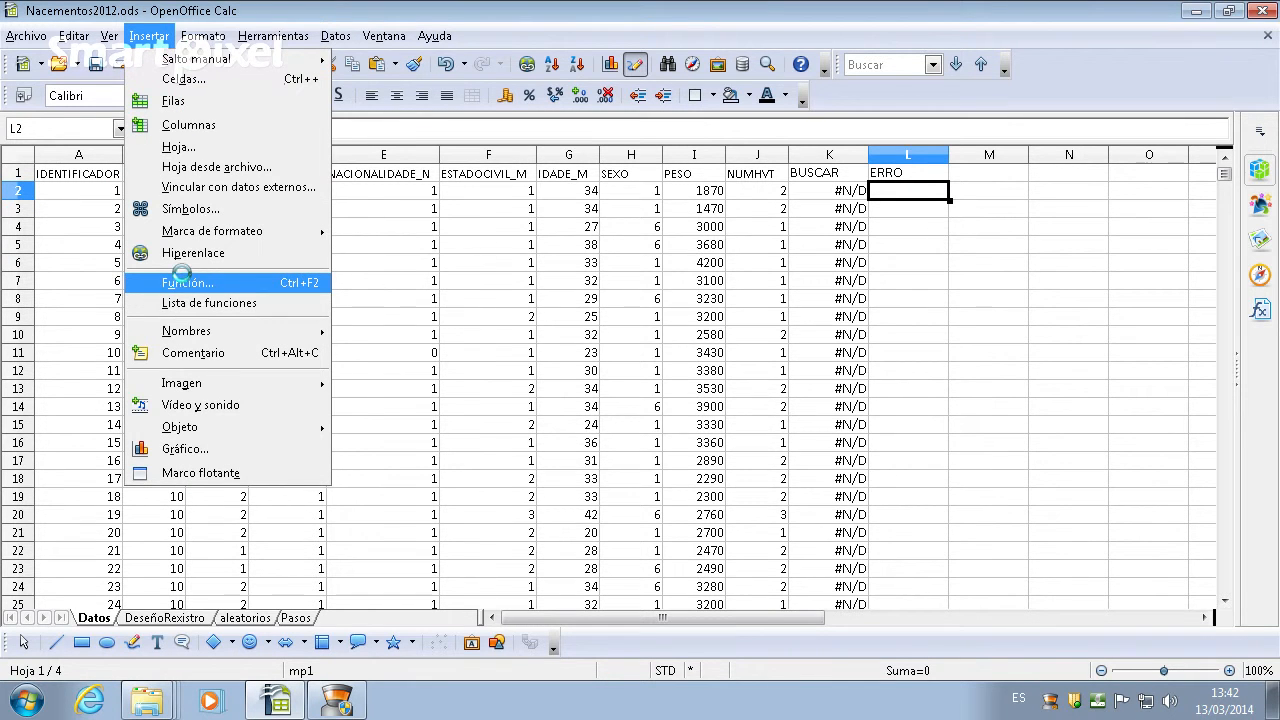
left_click_drag(503, 278, 502, 354)
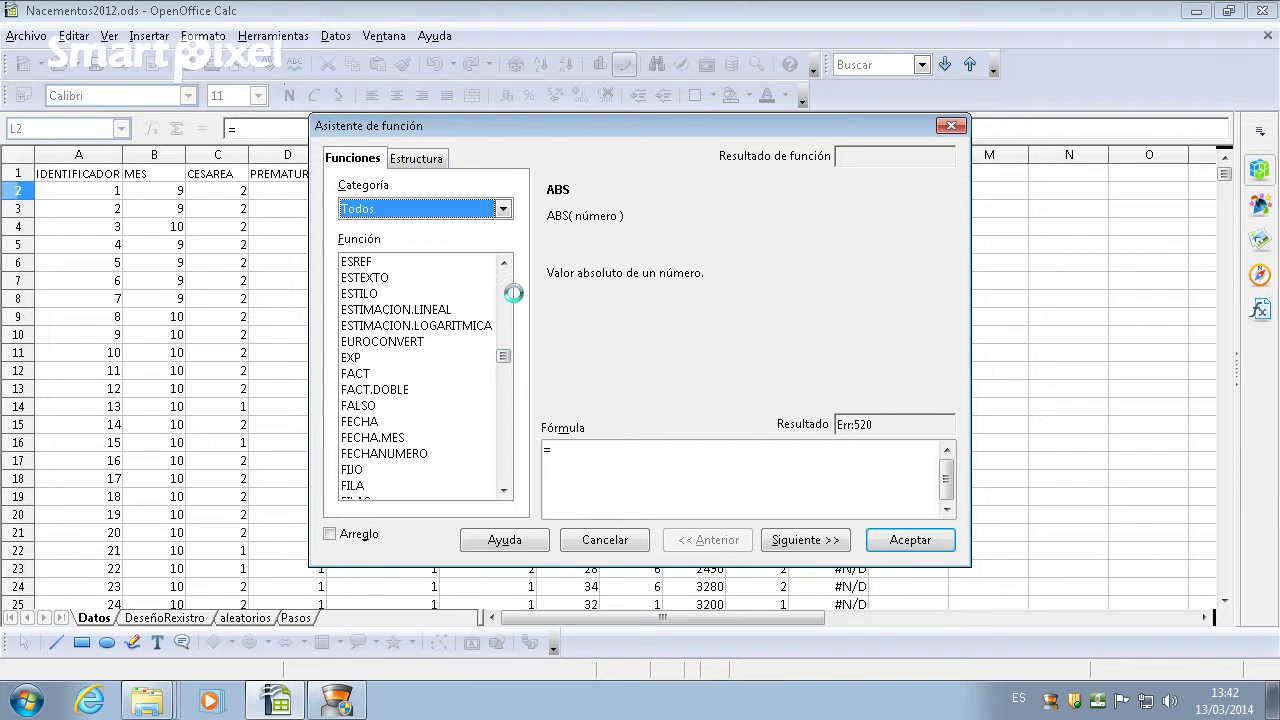
left_click(503, 260)
left_click(503, 260)
left_click(503, 260)
left_click(503, 260)
left_click(503, 260)
left_click(503, 260)
left_click(503, 261)
left_click(503, 261)
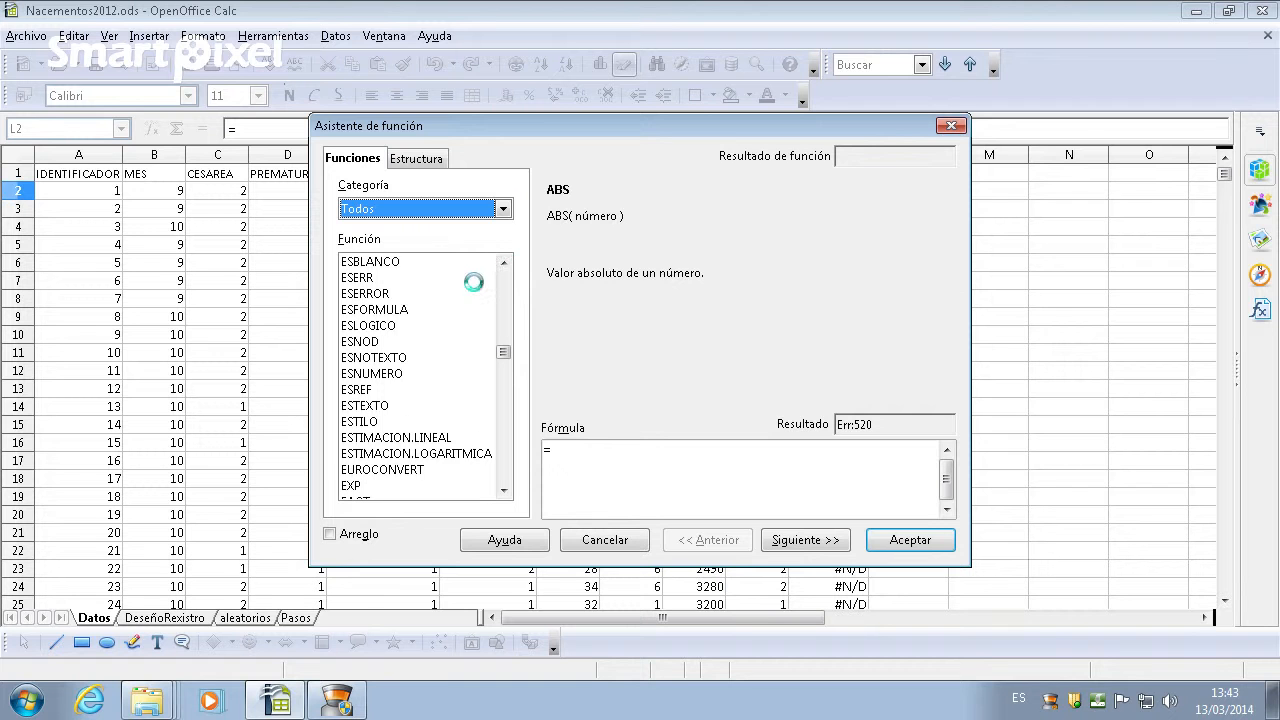
left_click(390, 293)
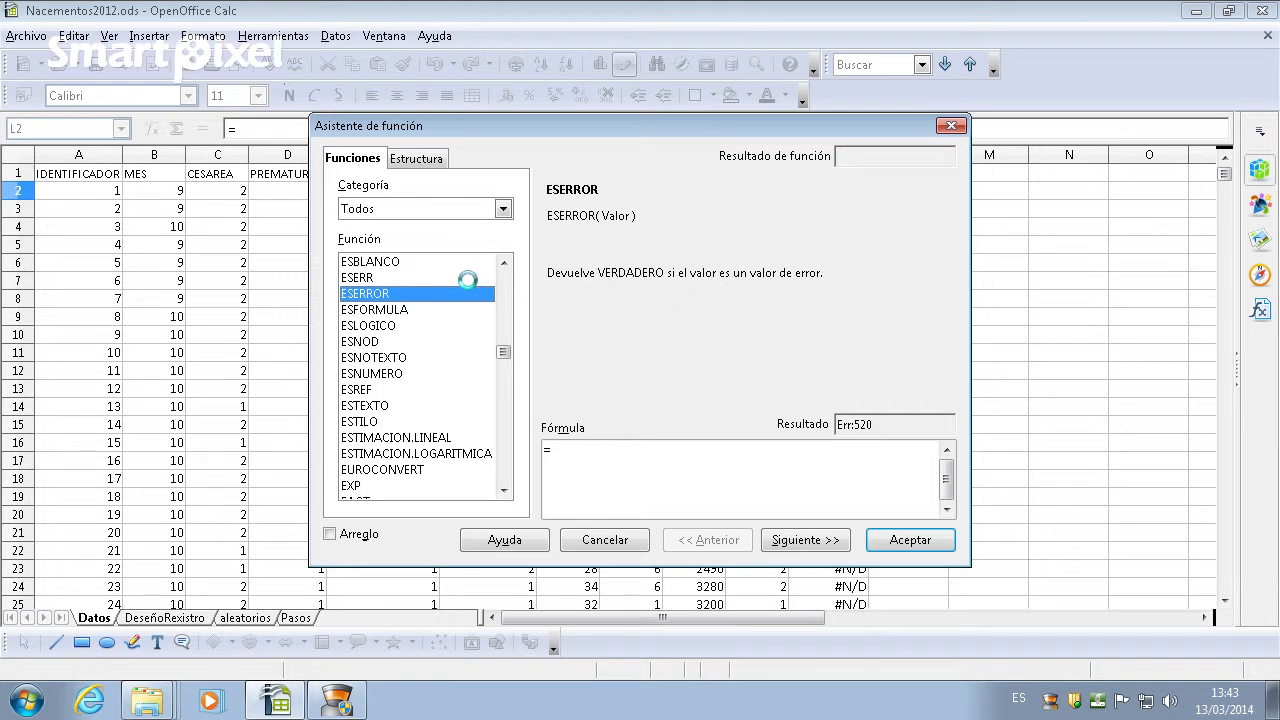
left_click(806, 539)
- Set ESERROR's Valor argument to K2 and insert the formula in L2
left_click(895, 302)
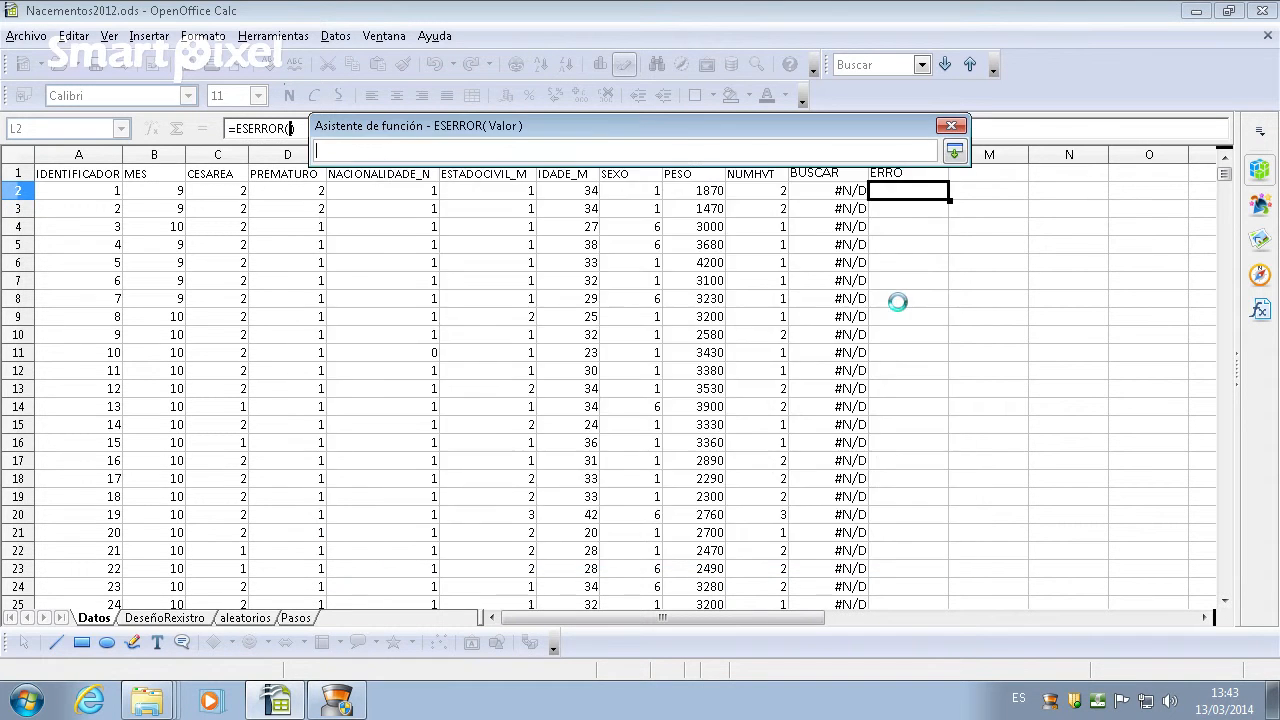
left_click(846, 192)
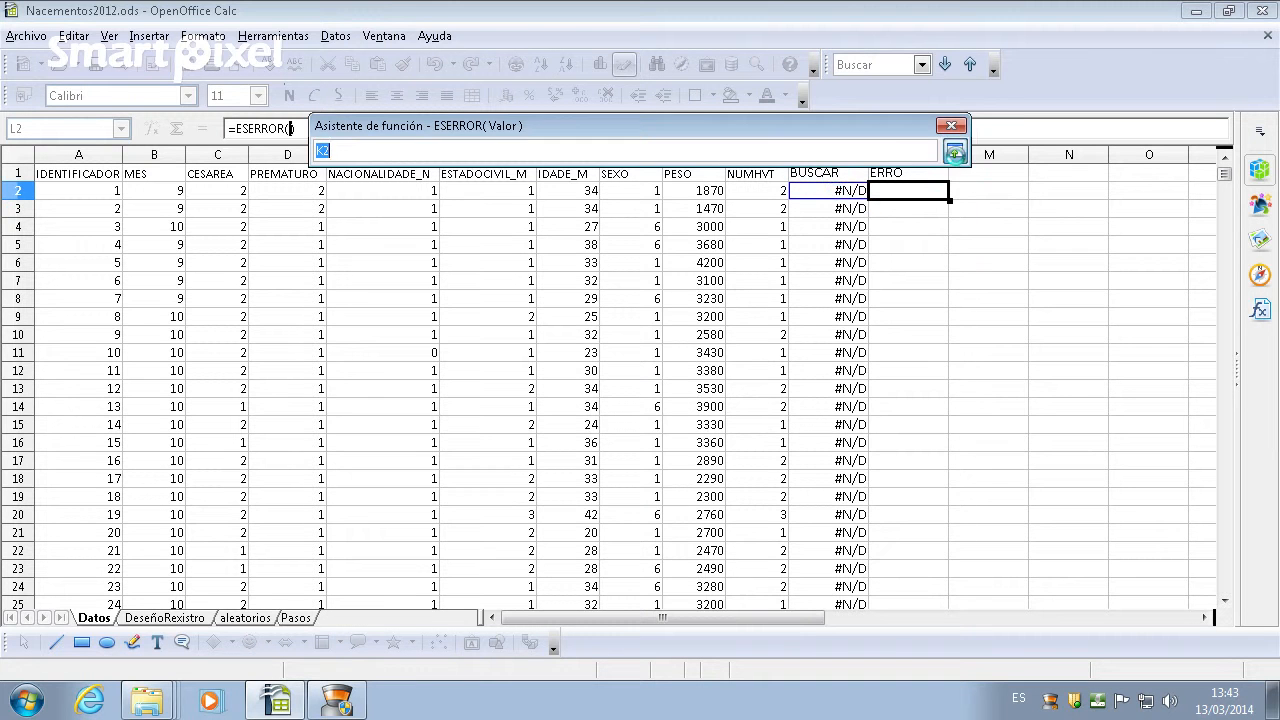
left_click(954, 151)
left_click(903, 539)
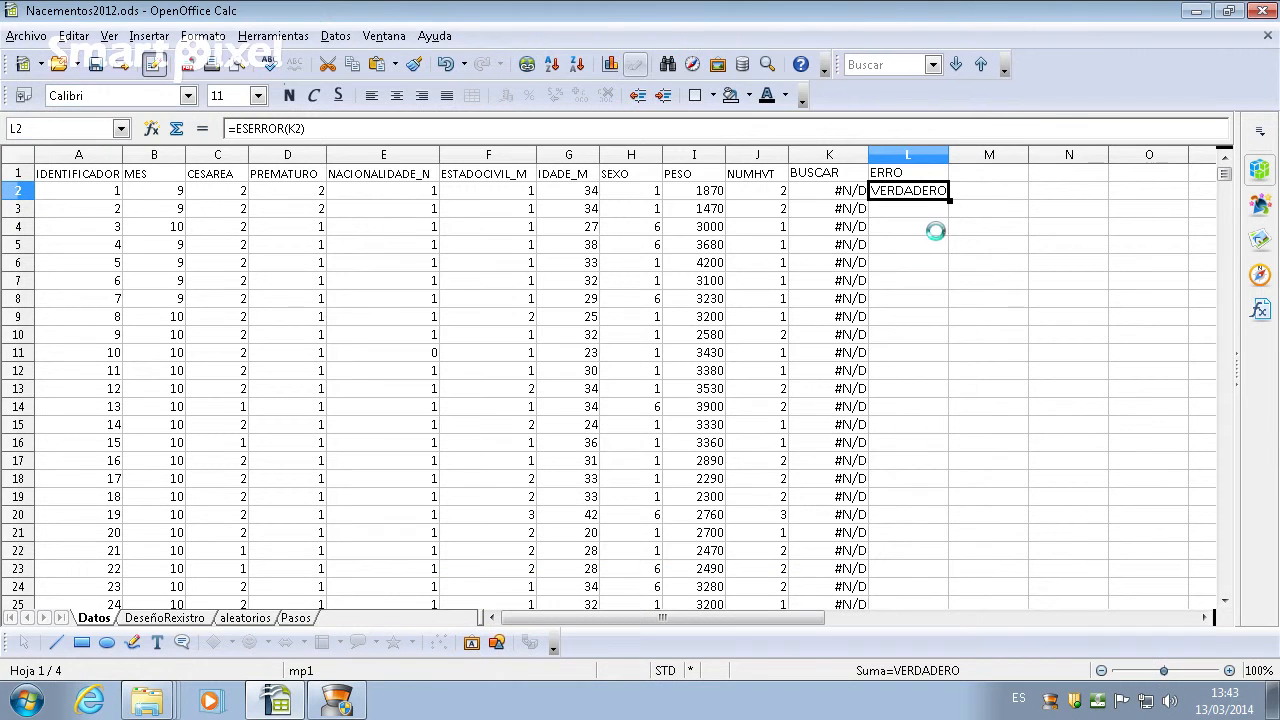
- Fill the ESERROR formula down the whole ERRO column and compare K131 with L131
double_click(948, 200)
scroll(960, 400, "down", 17)
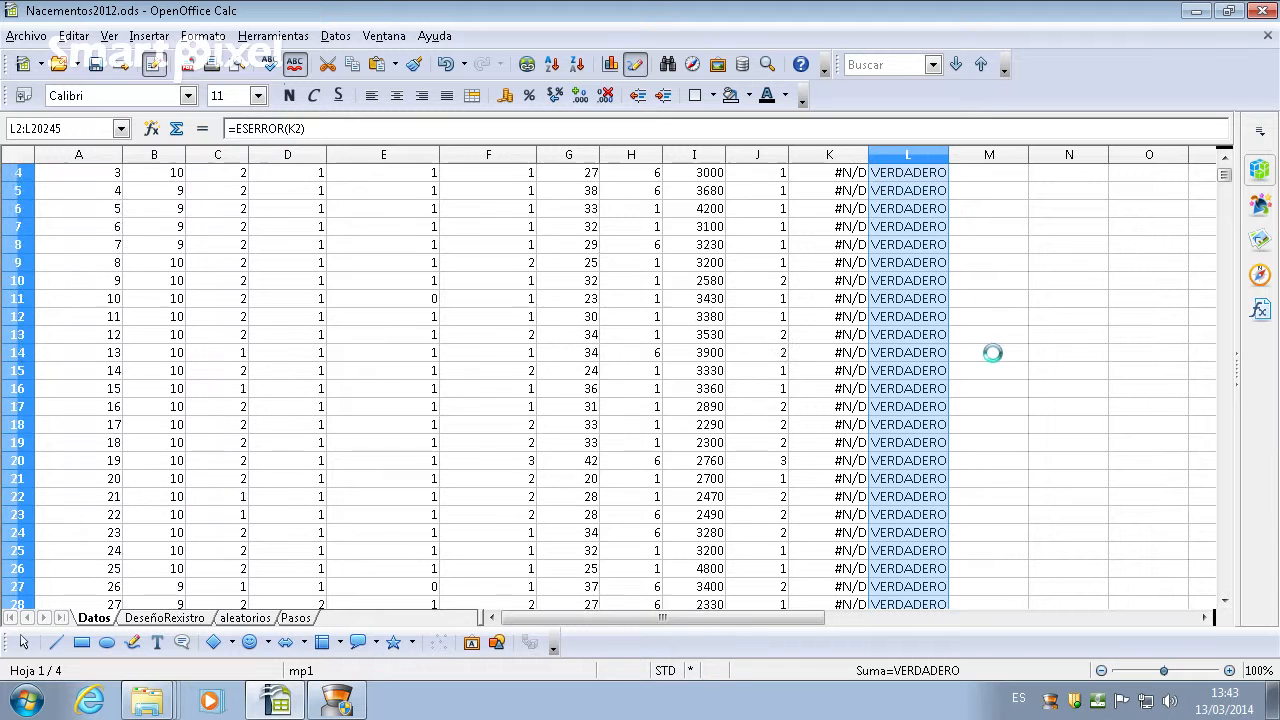
scroll(918, 462, "down", 20)
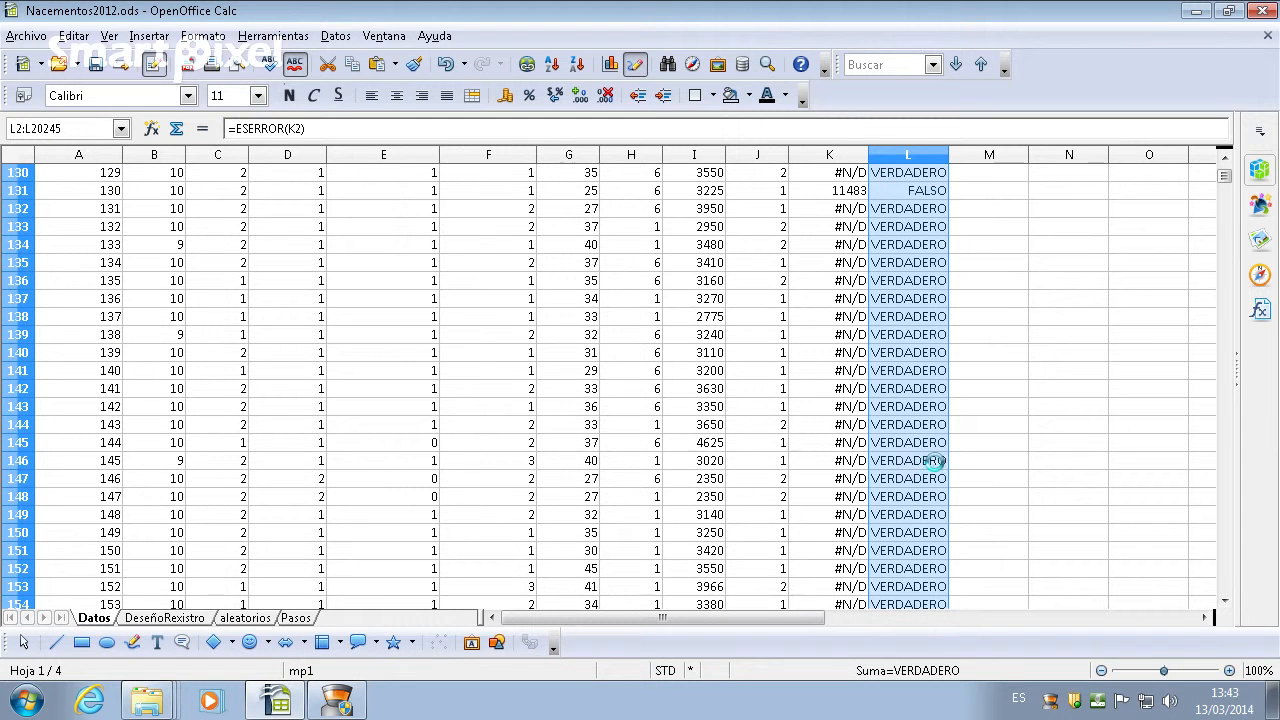
left_click(908, 190)
left_click(851, 190)
left_click(904, 190)
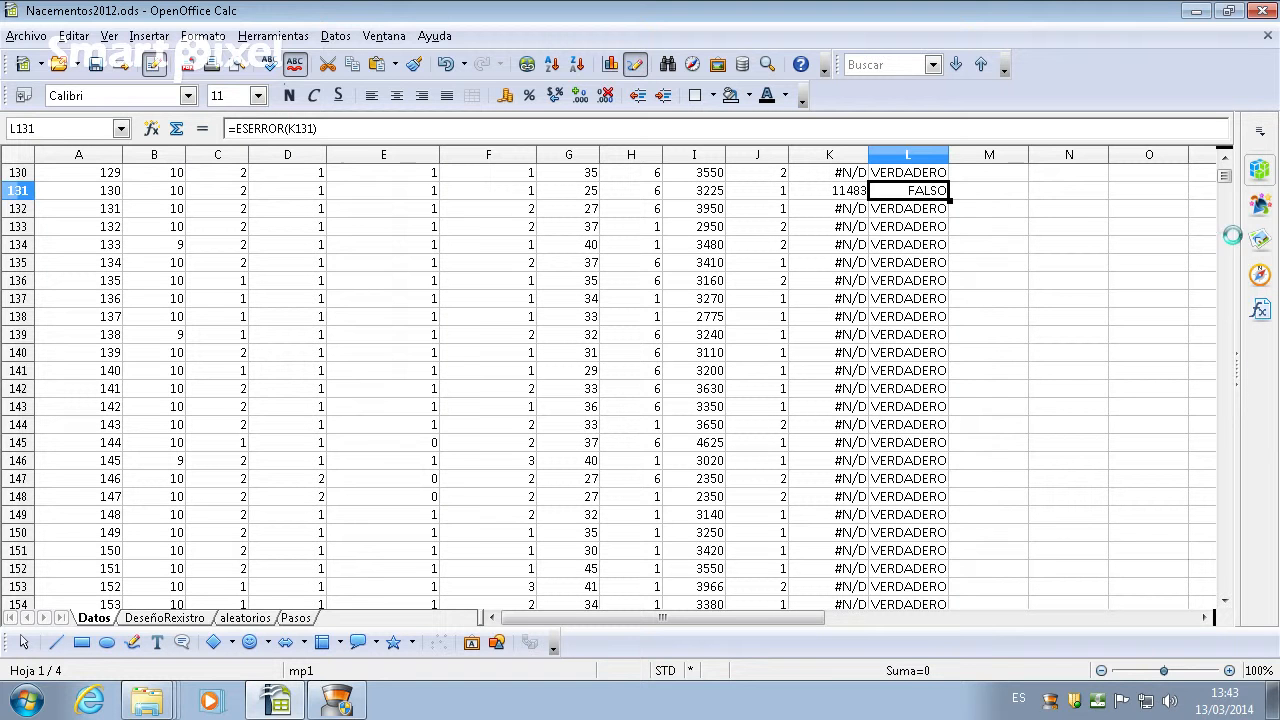
left_click_drag(1225, 176, 1224, 160)
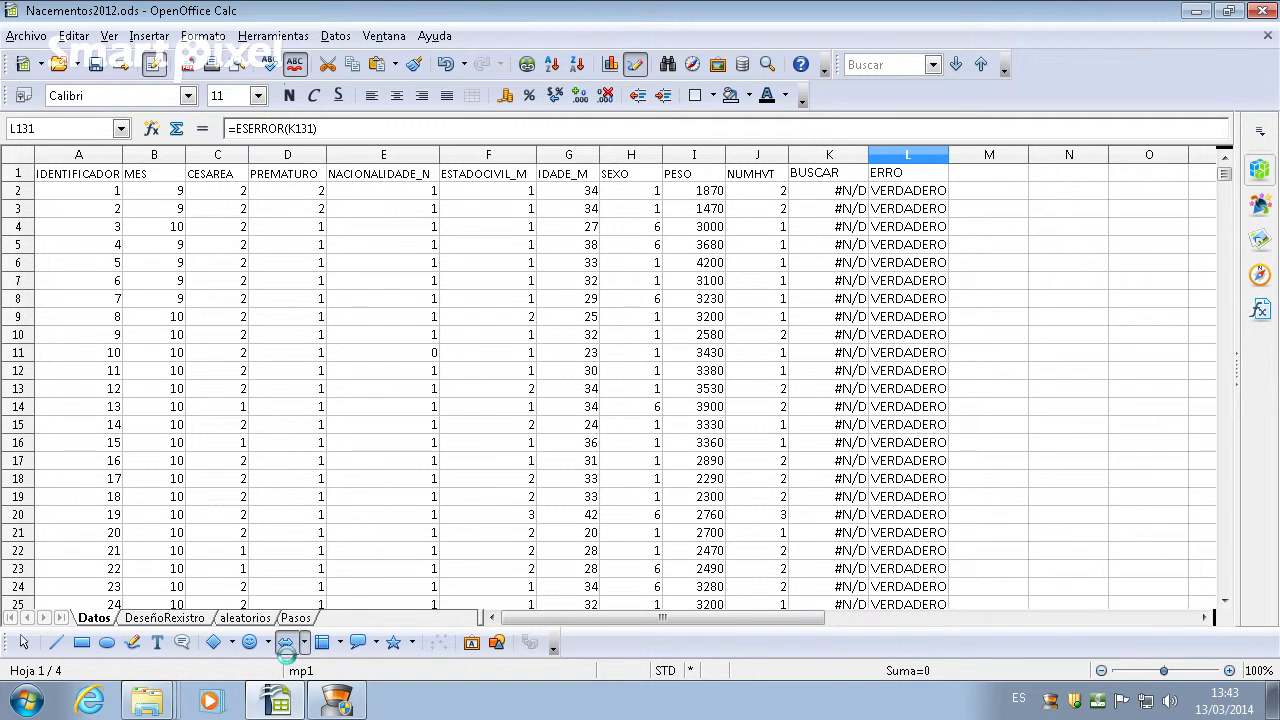
- Give cell A11 with instruction 5 on the Pasos sheet a blue background
left_click(296, 617)
left_click(224, 532)
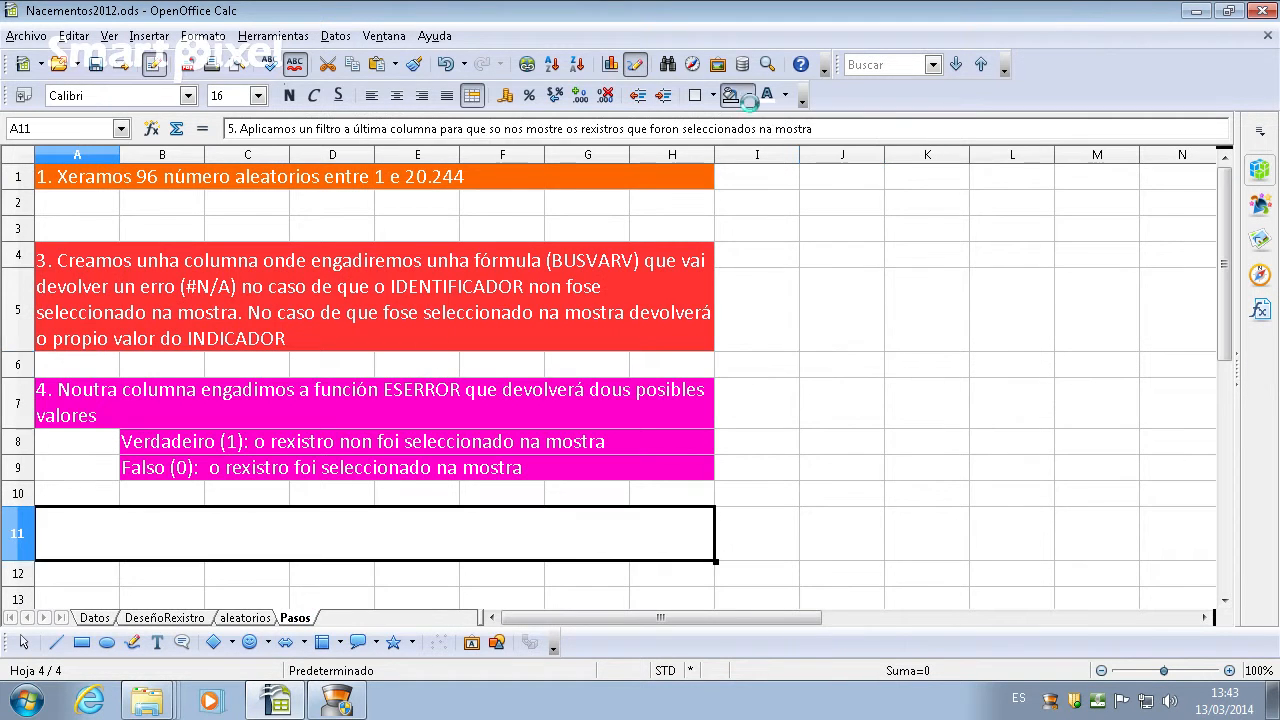
left_click(748, 96)
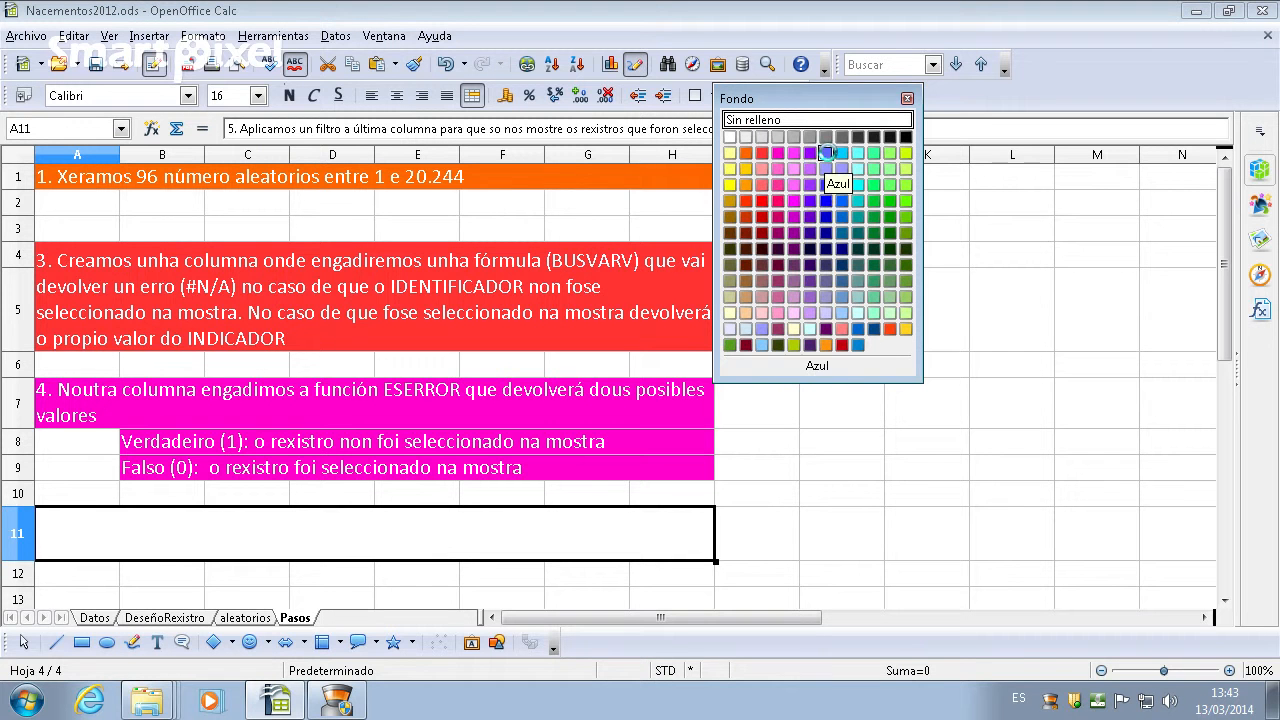
left_click(843, 188)
left_click(935, 364)
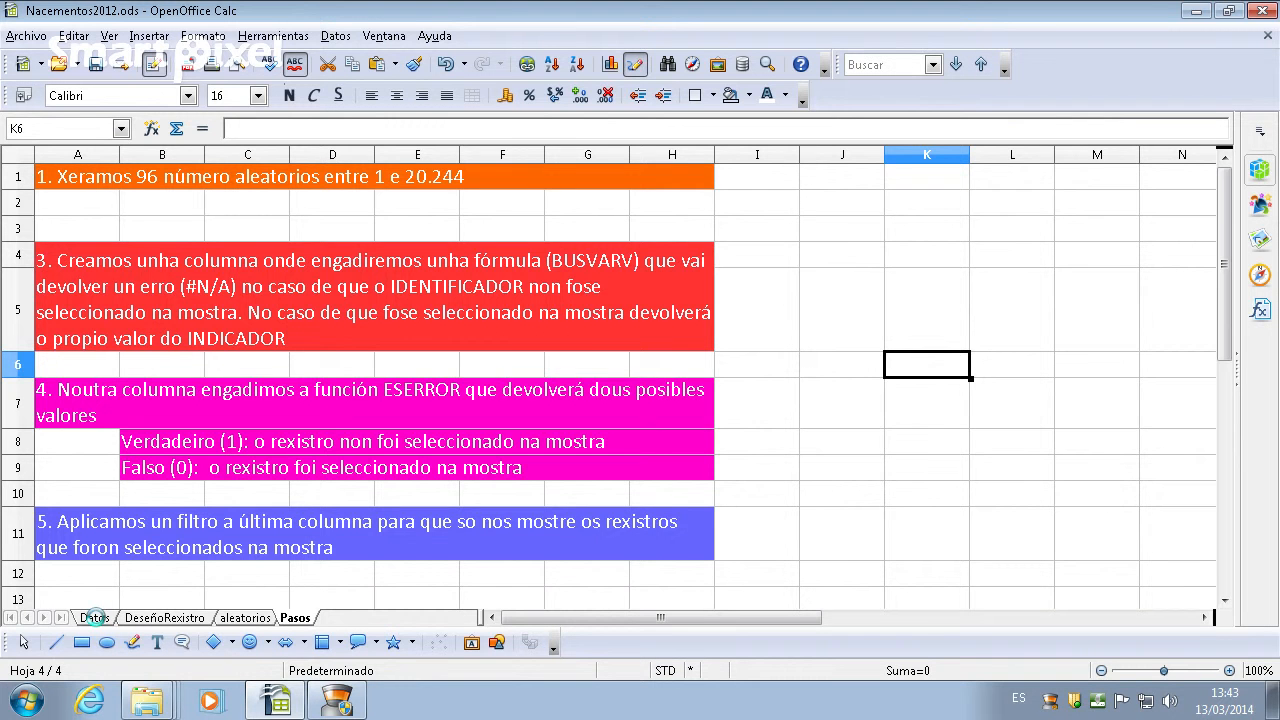
- Apply an automatic filter to the Datos table and filter the ERRO column to the value 0
left_click(93, 617)
left_click(897, 172)
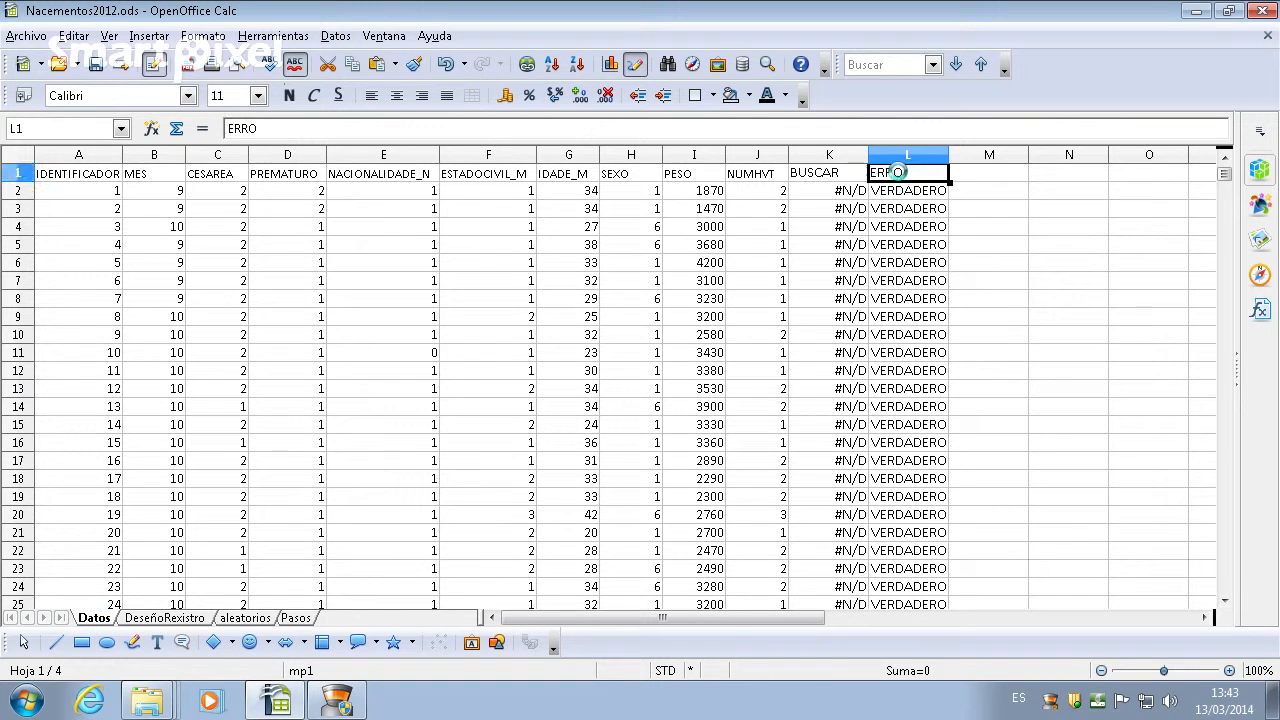
left_click(335, 36)
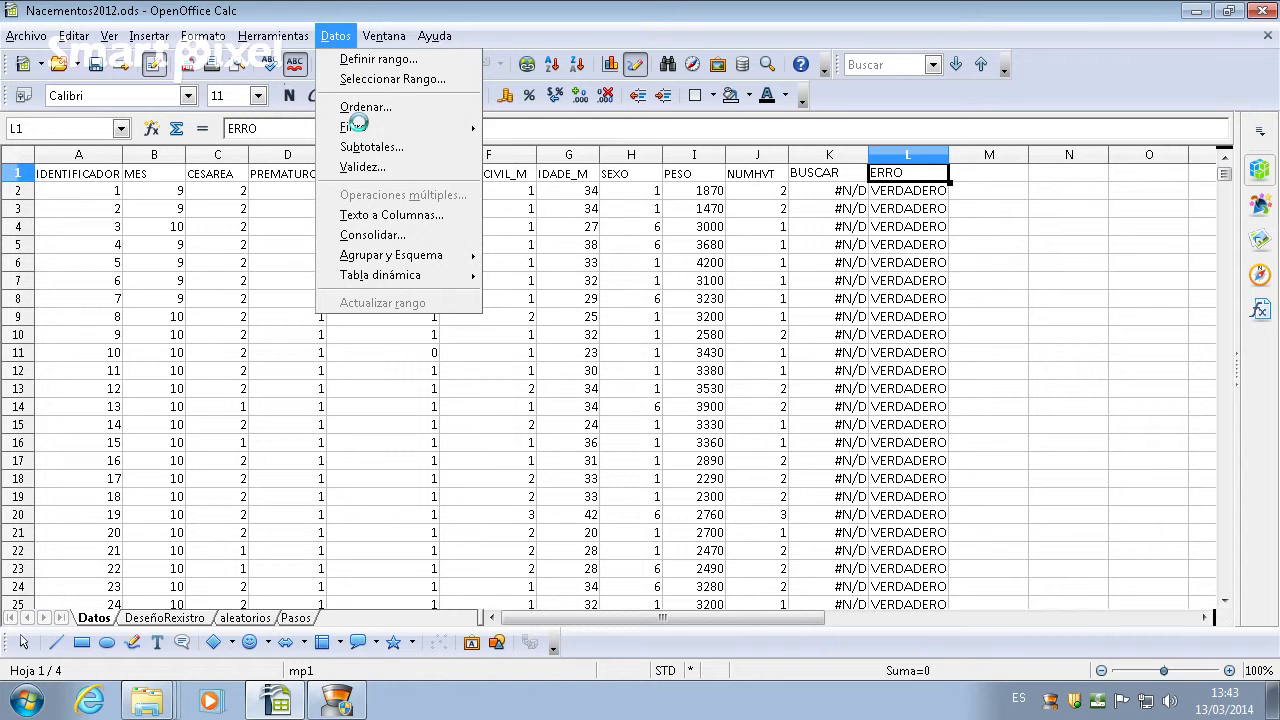
mouse_move(415, 125)
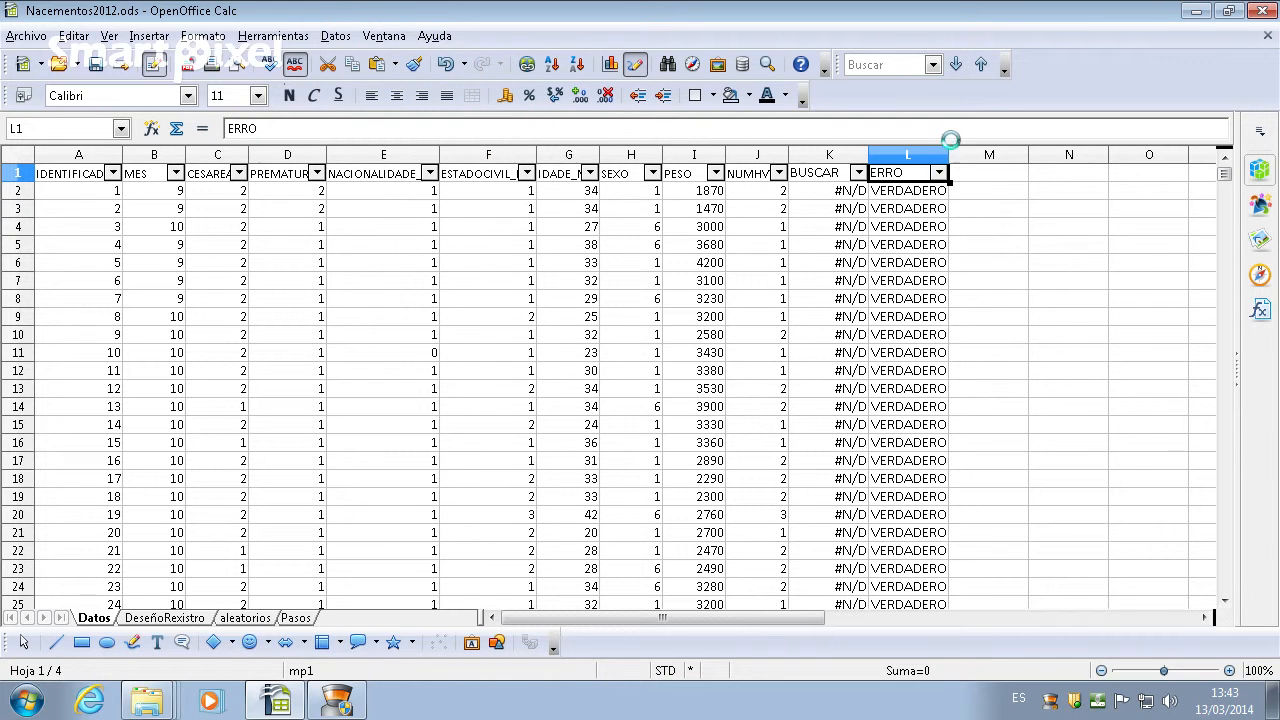
left_click(939, 172)
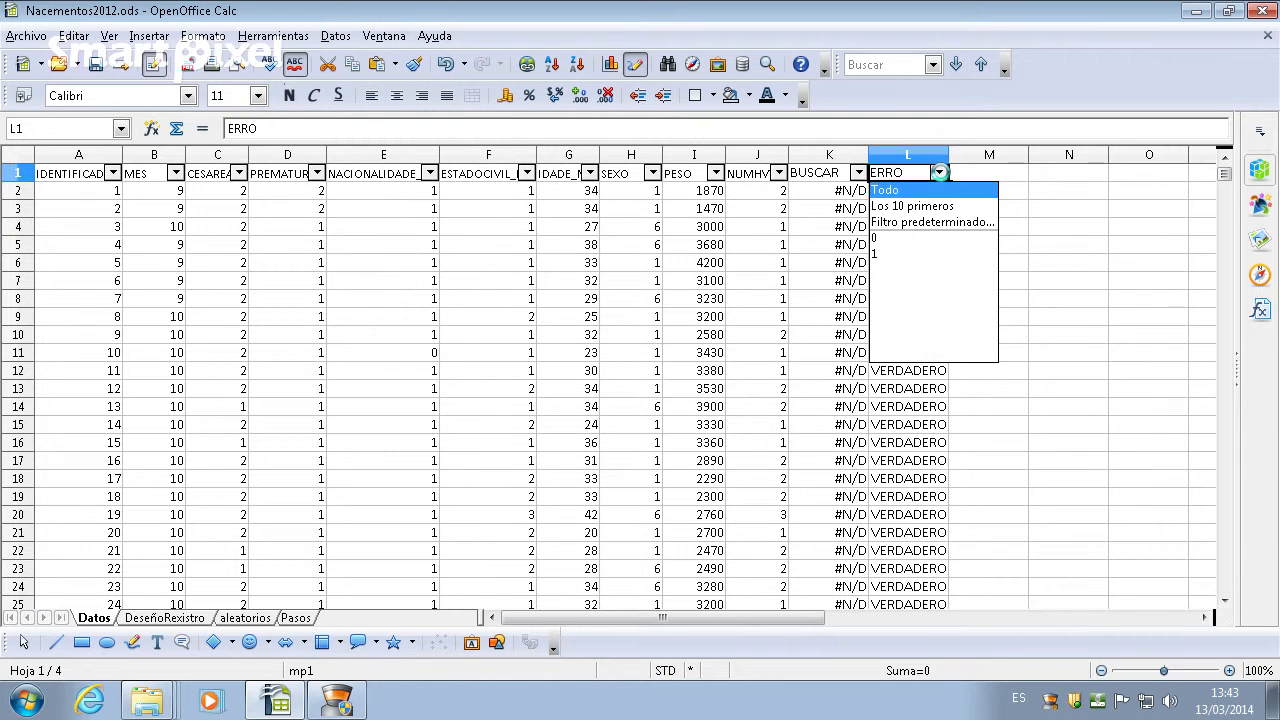
left_click(884, 238)
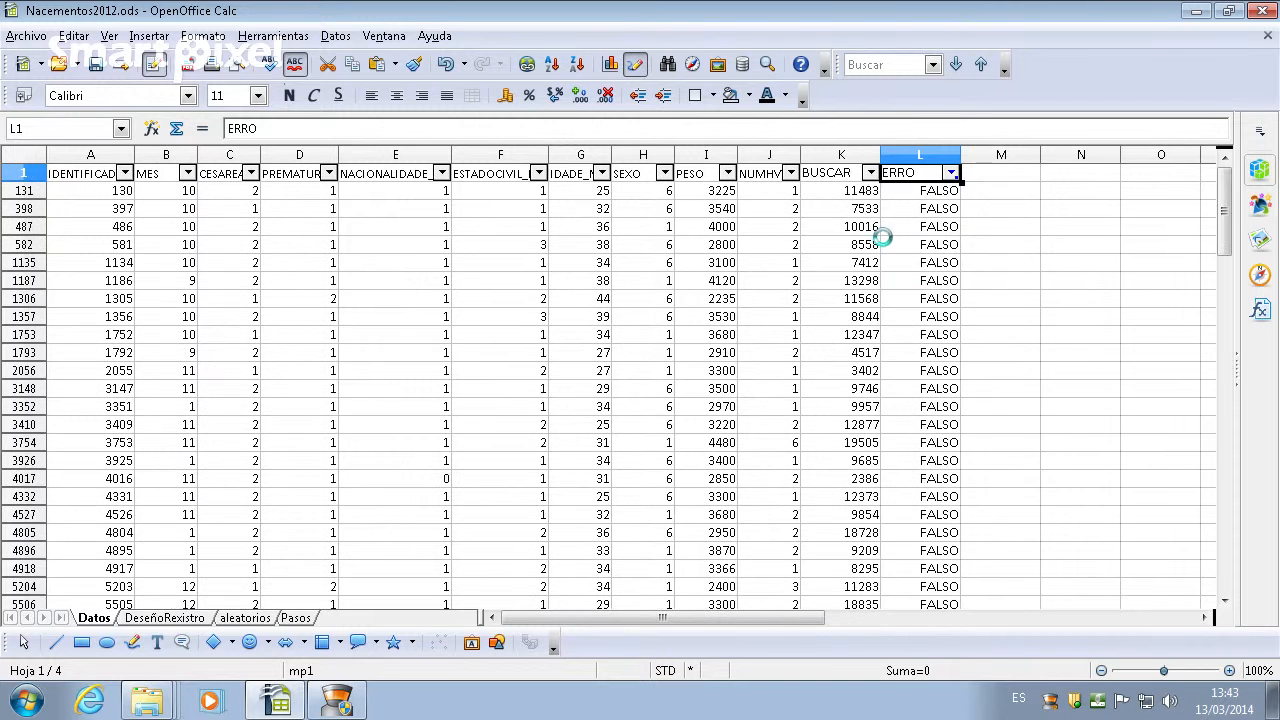
- Copy the filtered Datos table with its headers, from A1 through L20168
left_click(1067, 277)
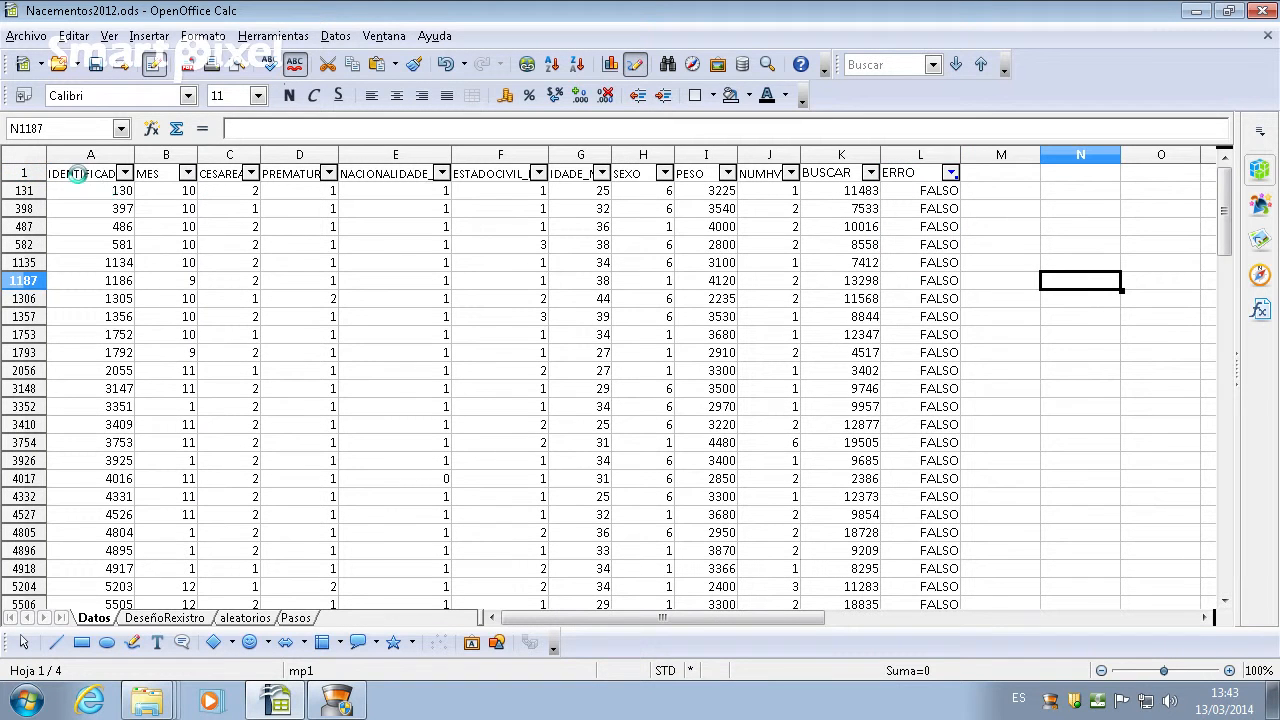
left_click_drag(82, 174, 967, 527)
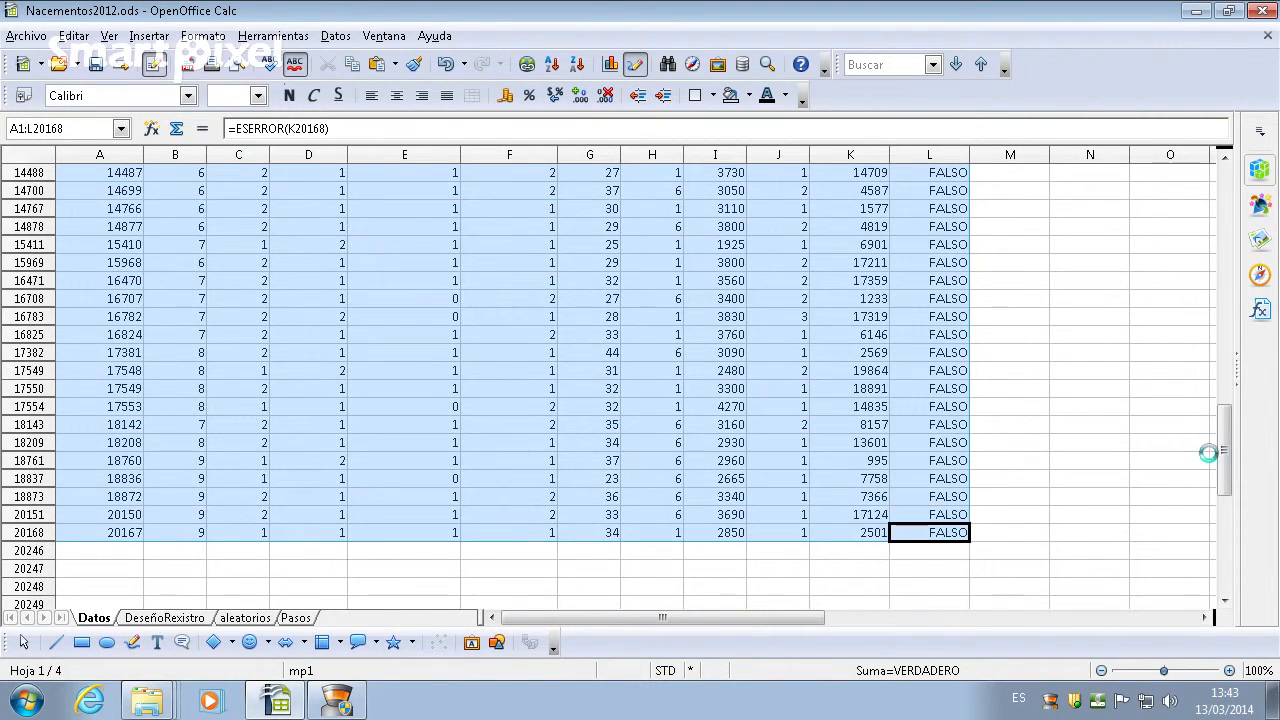
left_click_drag(1224, 451, 1200, 178)
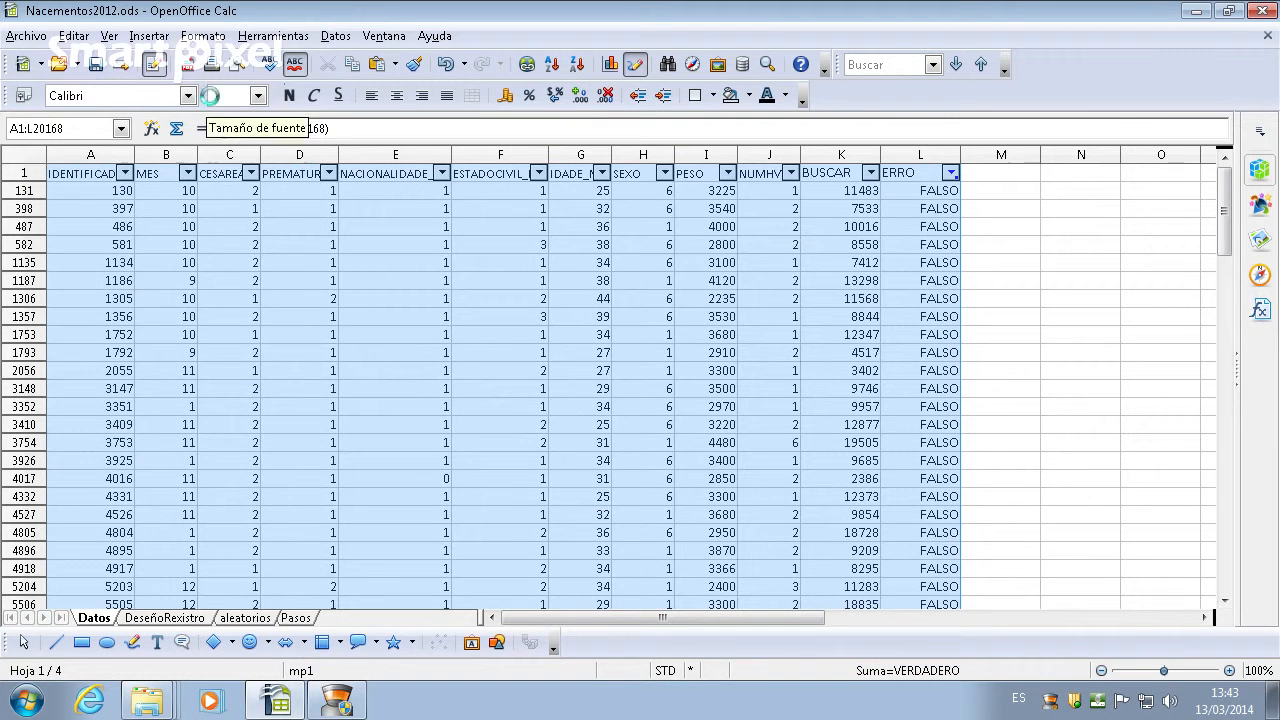
left_click(75, 36)
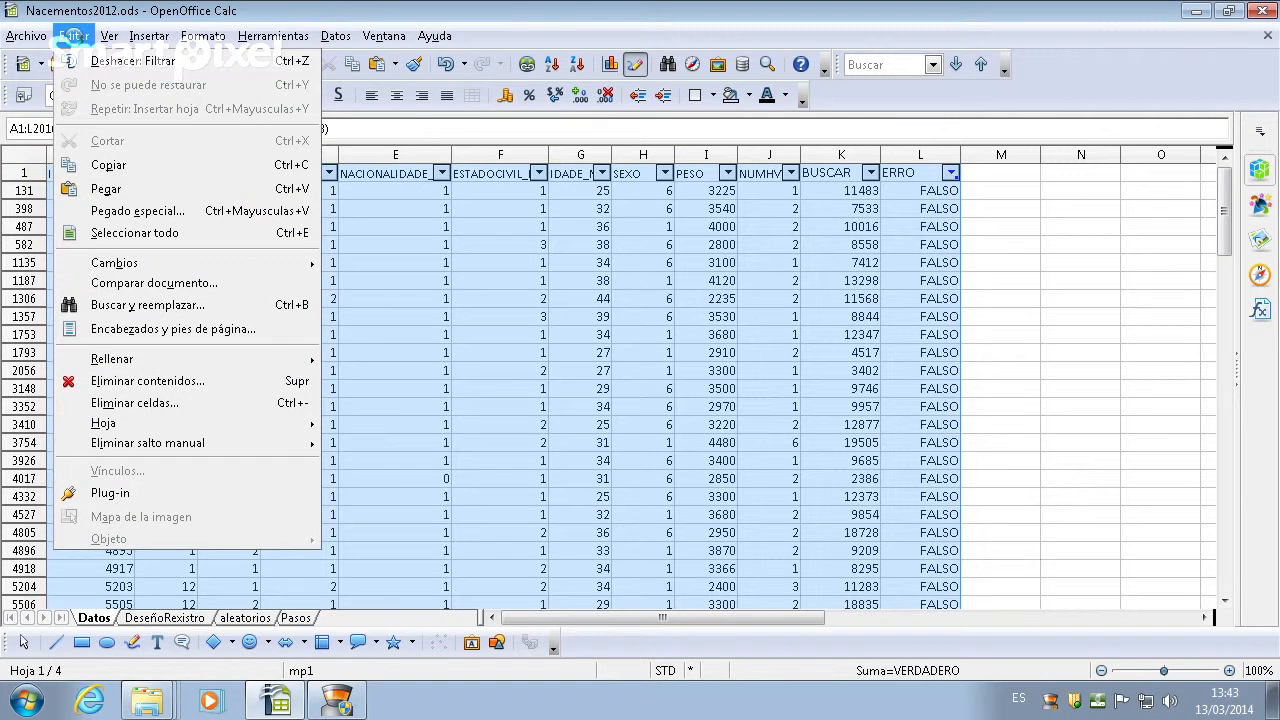
left_click(102, 166)
- Insert one new sheet before Datos and paste the copied records into it starting at A1
left_click(140, 36)
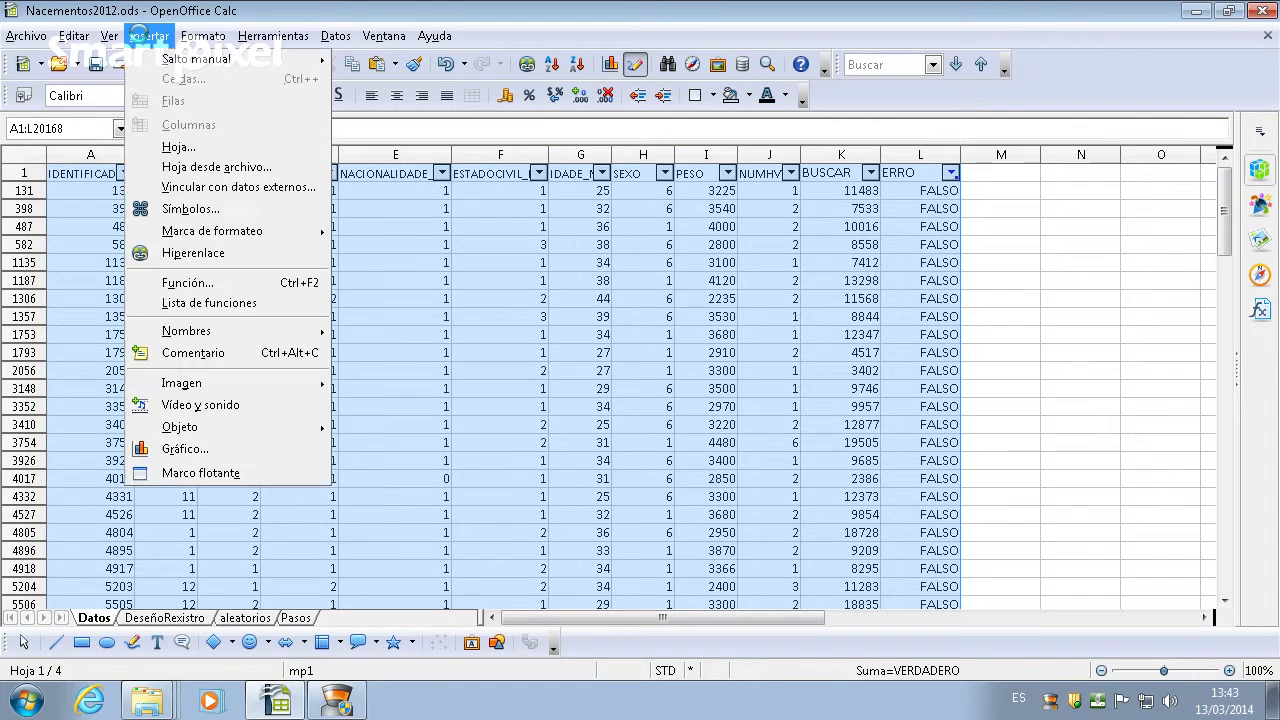
left_click(178, 146)
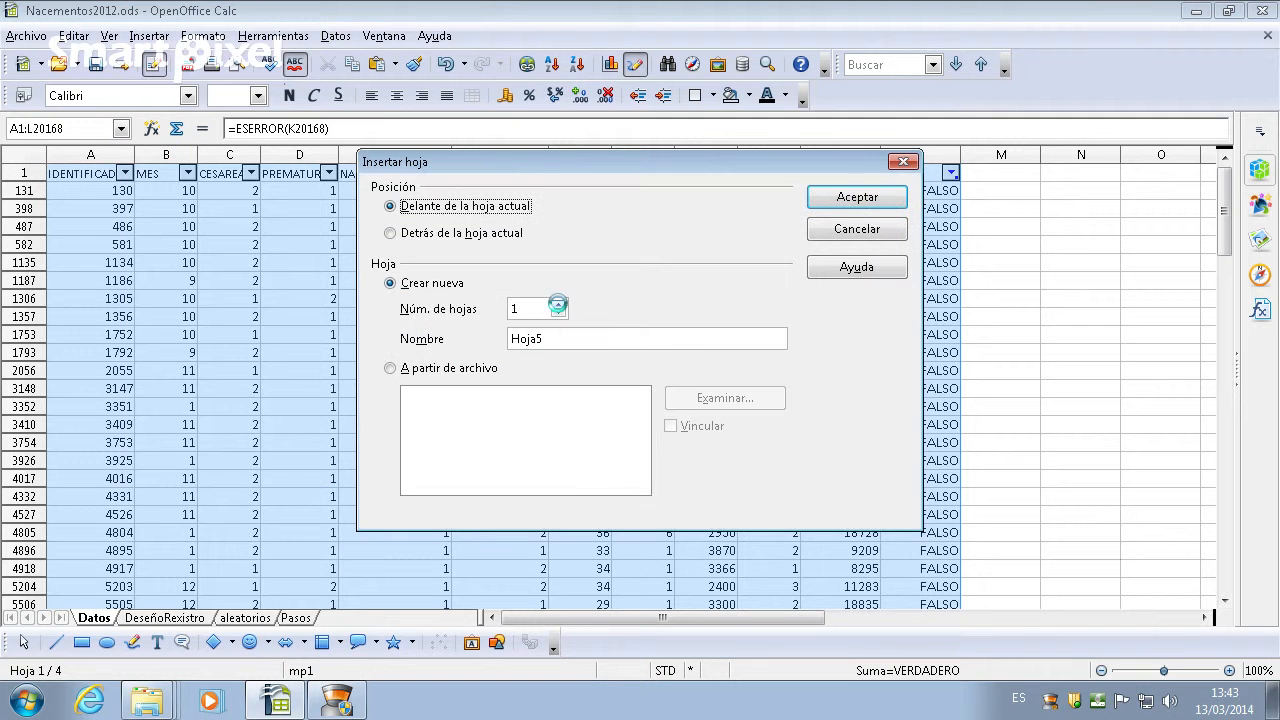
left_click(820, 200)
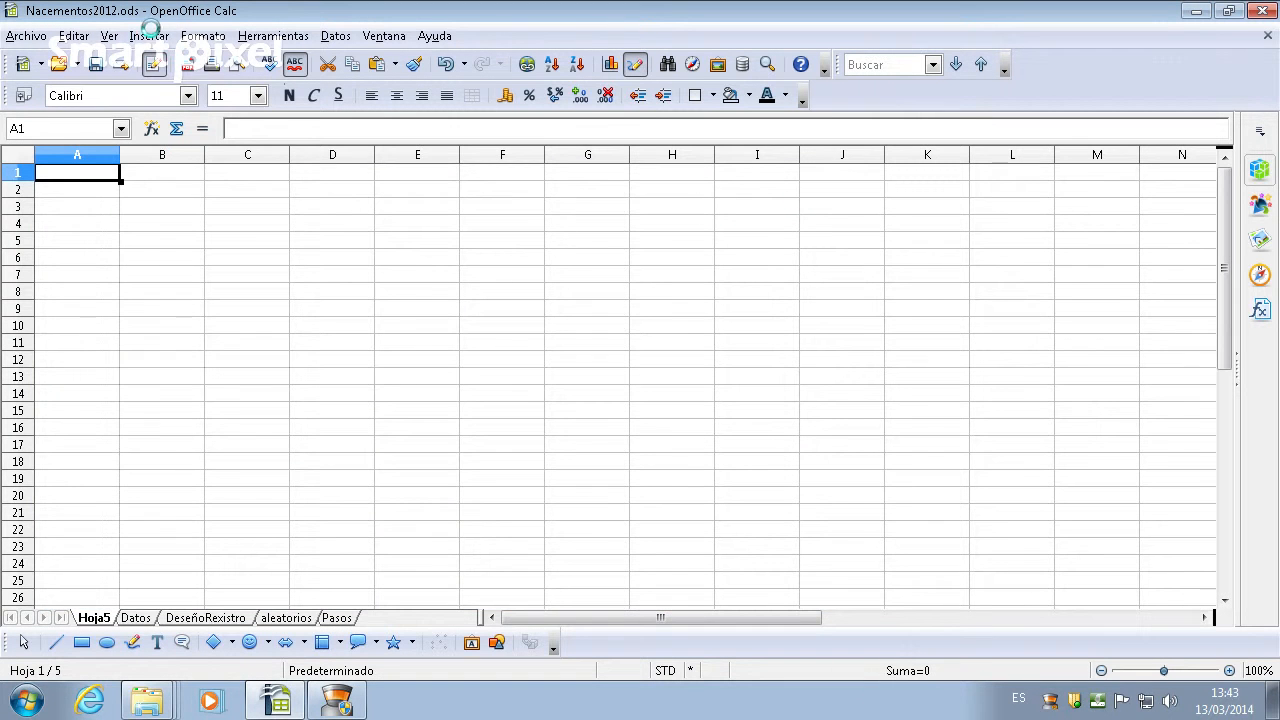
left_click(88, 36)
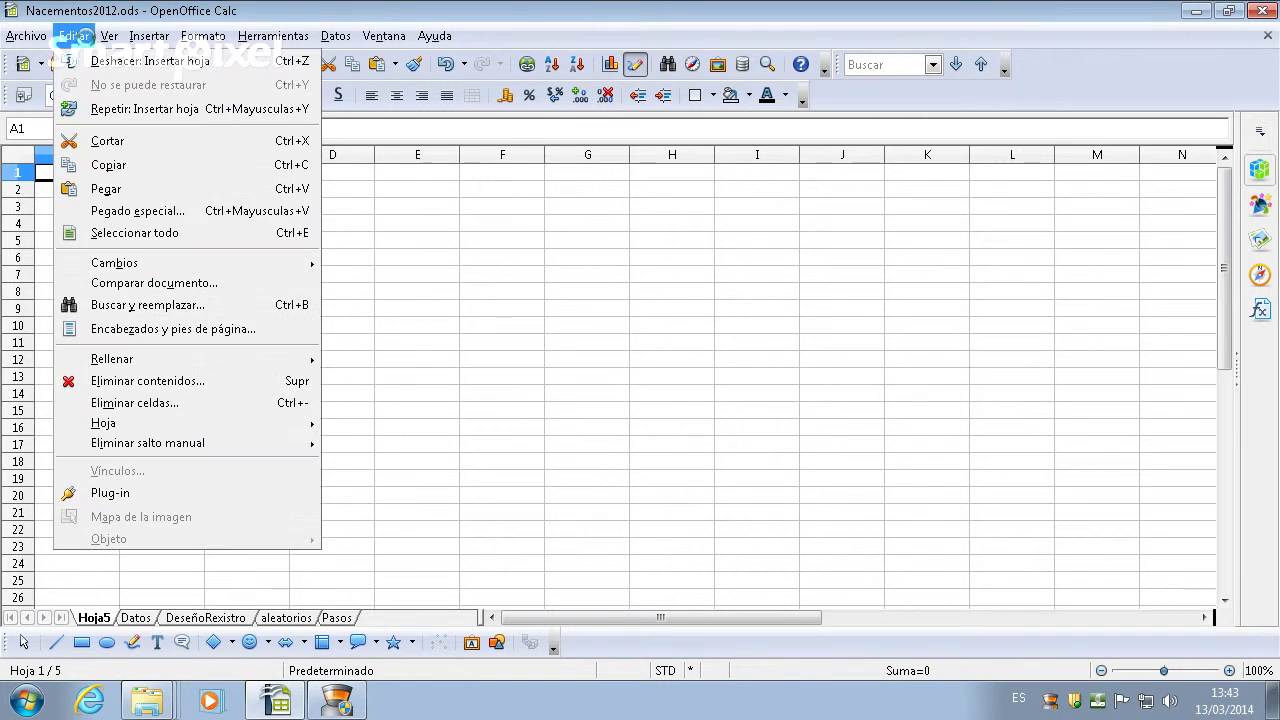
left_click(105, 190)
left_click(665, 420)
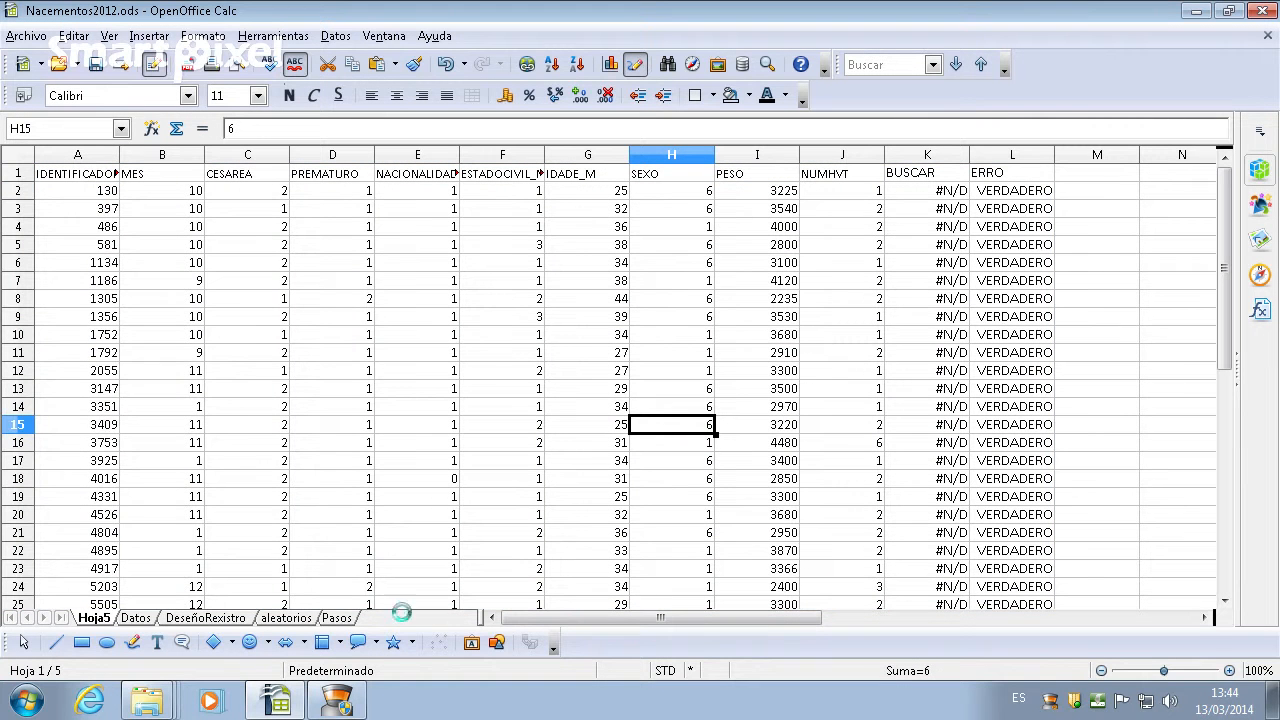
- Rename the new sheet holding the pasted records as MOSTRA
right_click(106, 611)
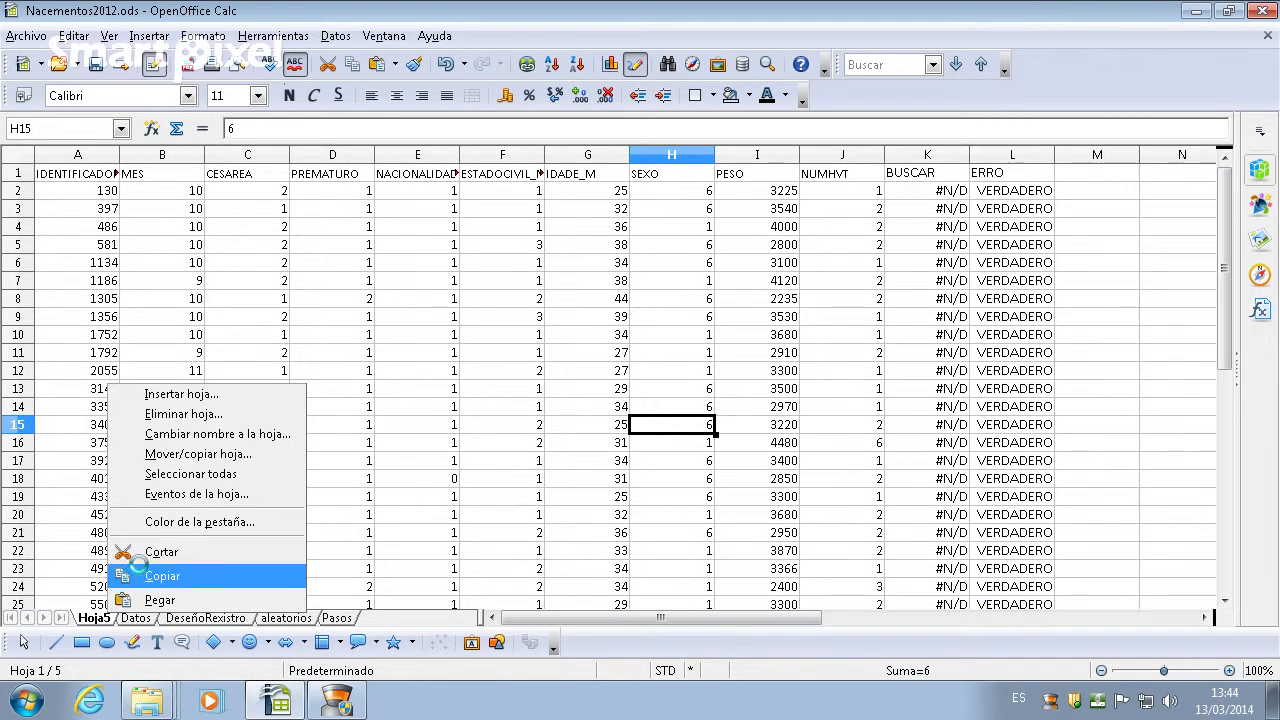
left_click(180, 434)
type("MOSTRA")
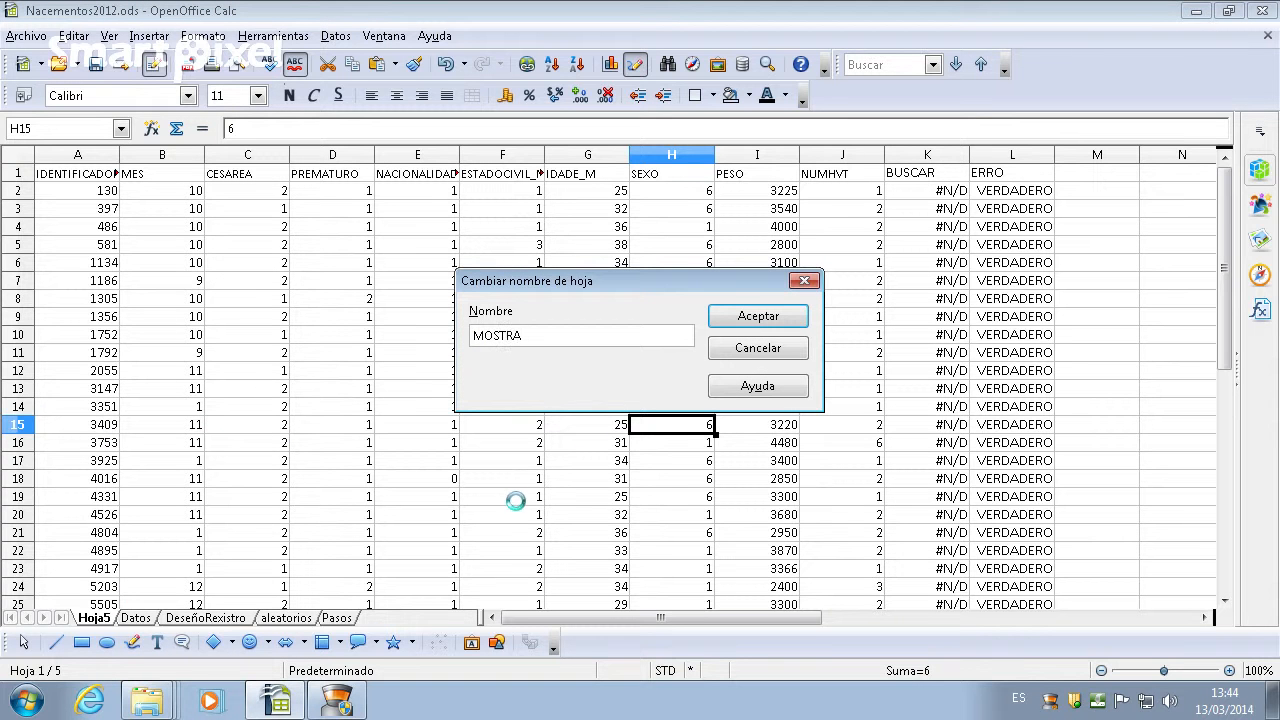
left_click(777, 316)
- Clear the contents of the BUSCAR and ERRO columns, K and L, on the MOSTRA sheet
left_click(933, 157)
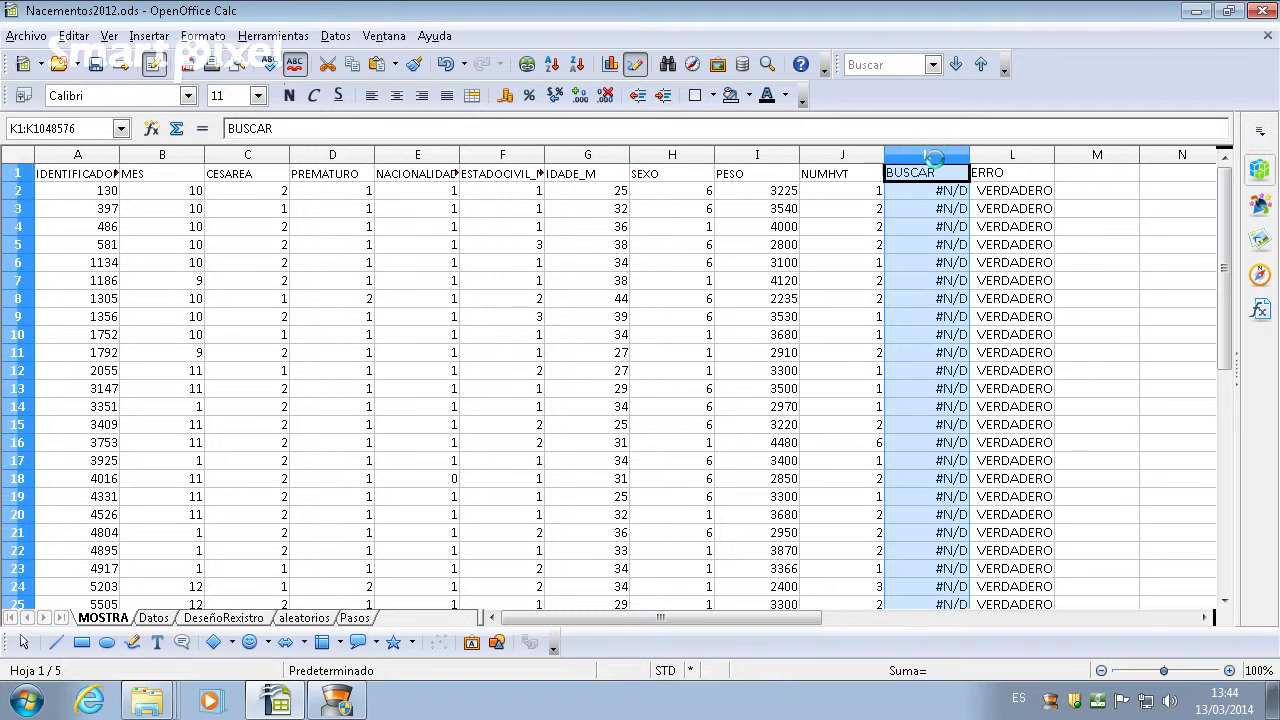
key("Delete")
key("Return")
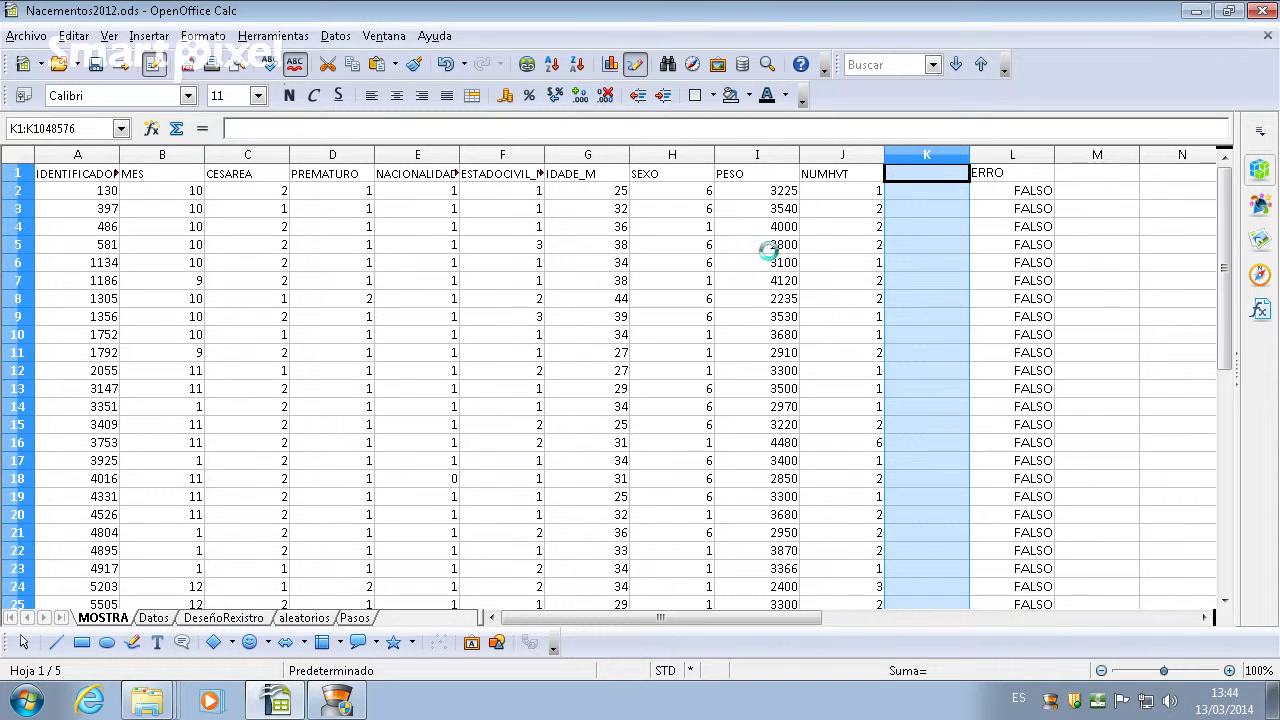
left_click(1011, 155)
key("Delete")
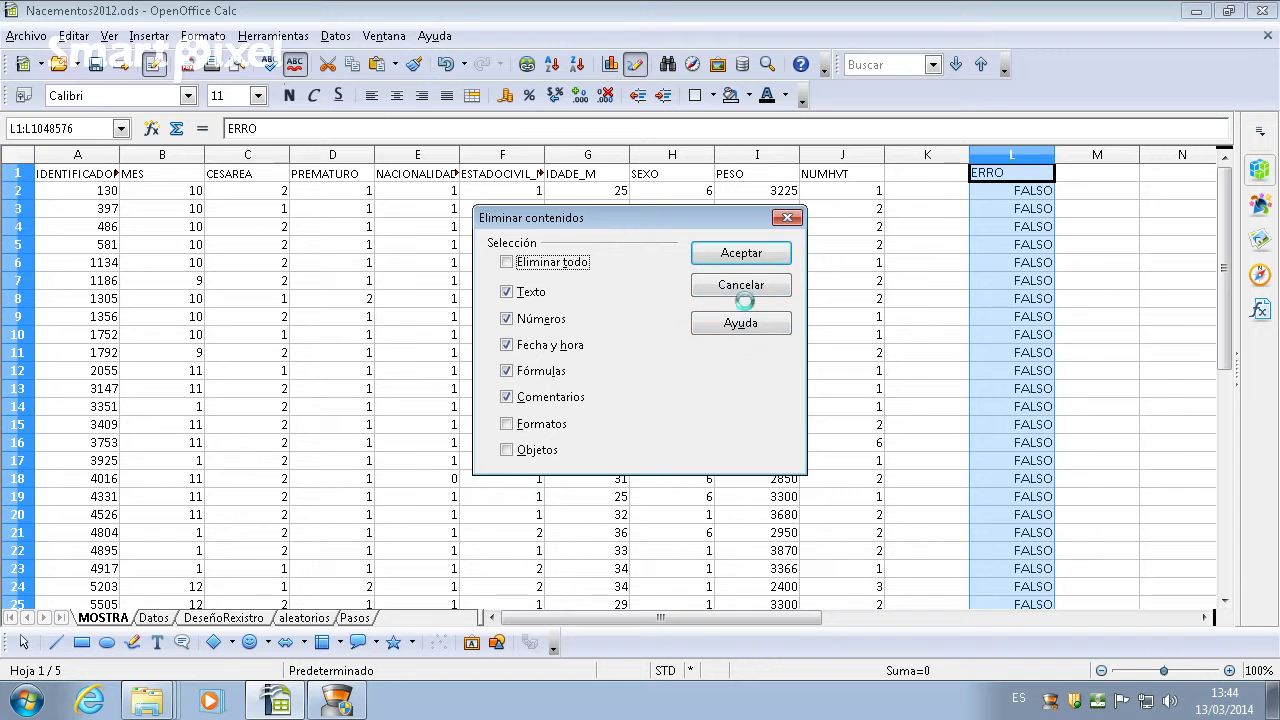
key("Return")
left_click(1110, 298)
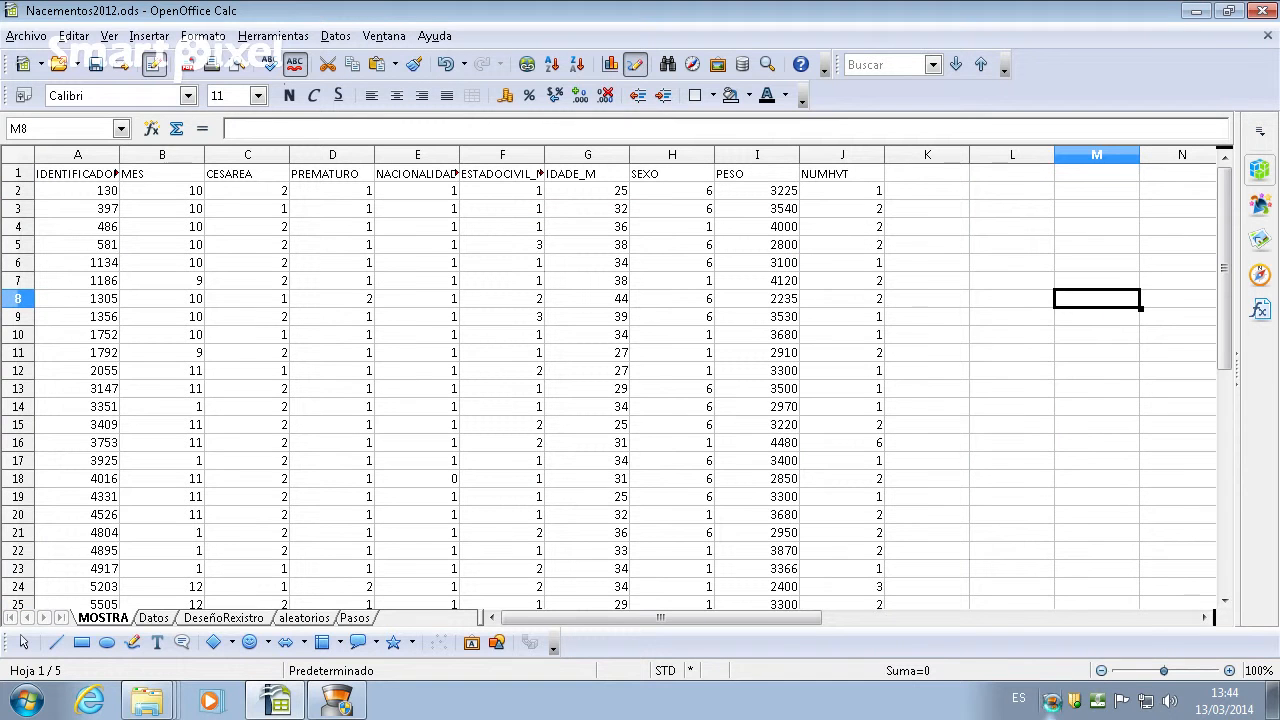